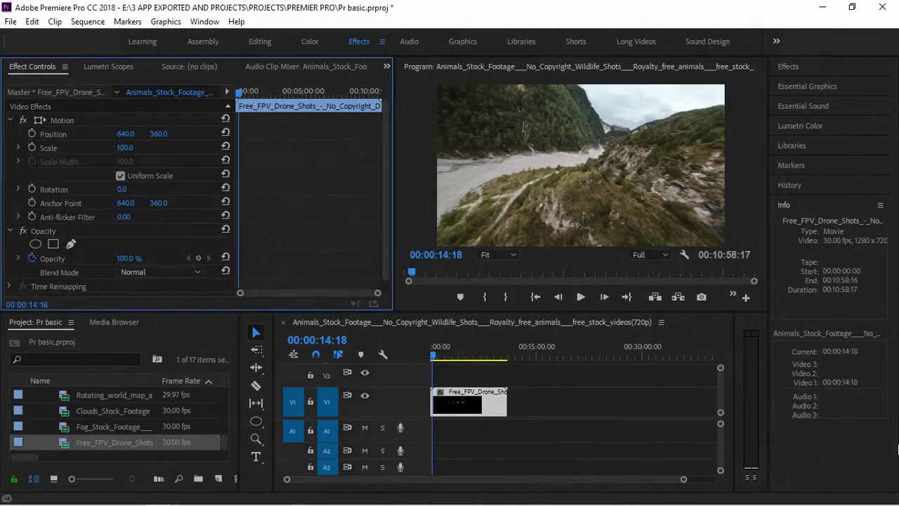
pyautogui.click(617, 409)
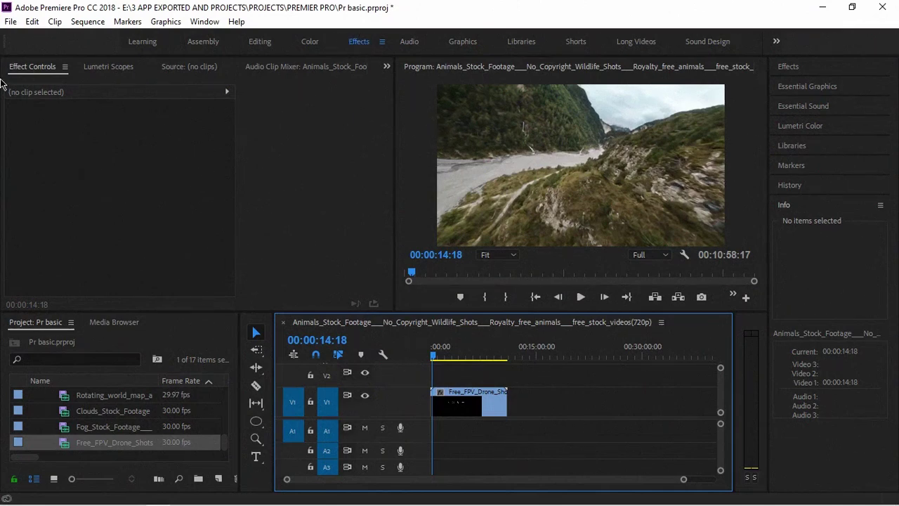
pyautogui.click(69, 199)
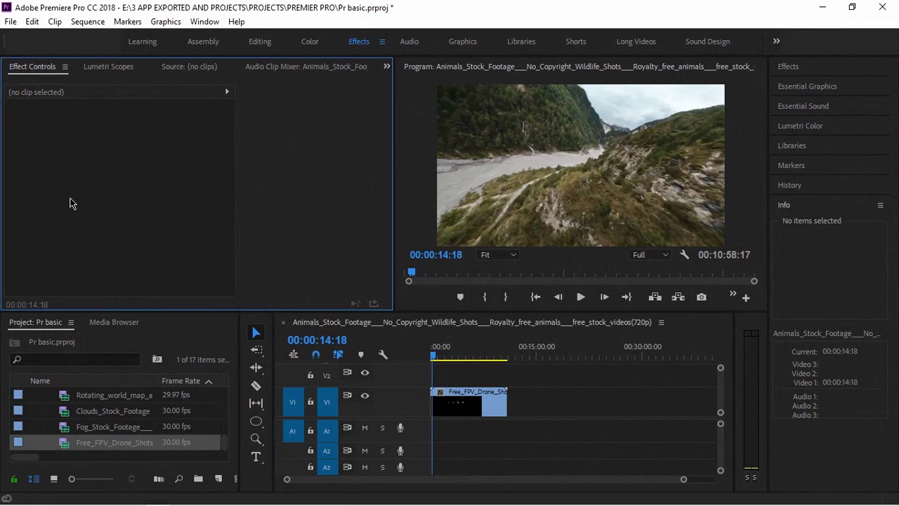
pyautogui.click(571, 374)
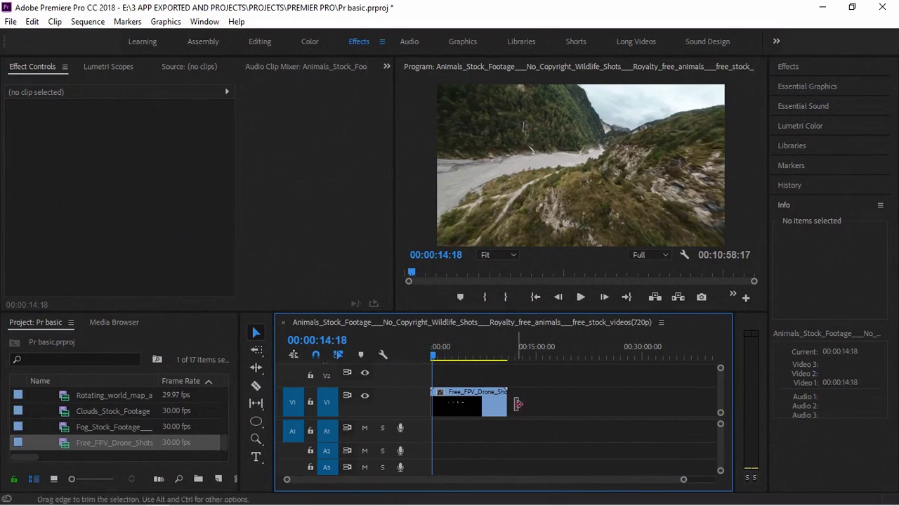
pyautogui.click(259, 338)
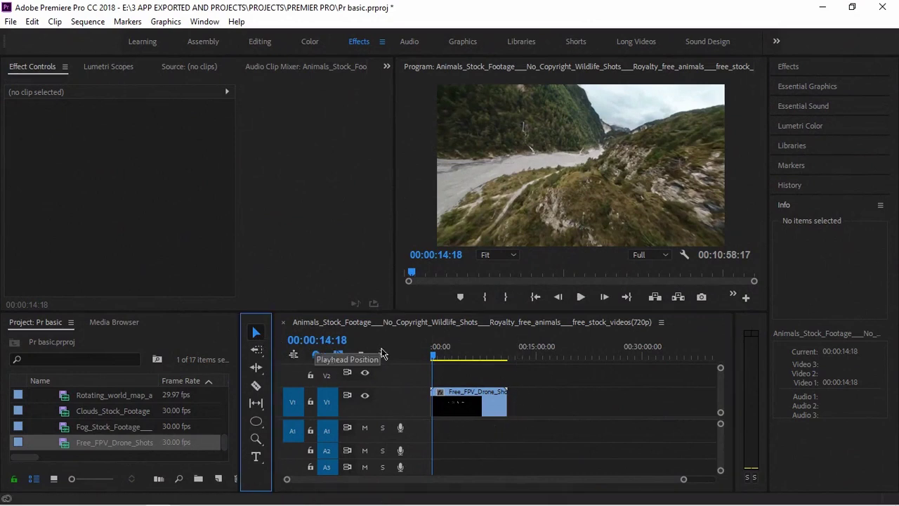
# Select the drone footage clip on track V1 and display its expanded Motion properties
pyautogui.click(474, 404)
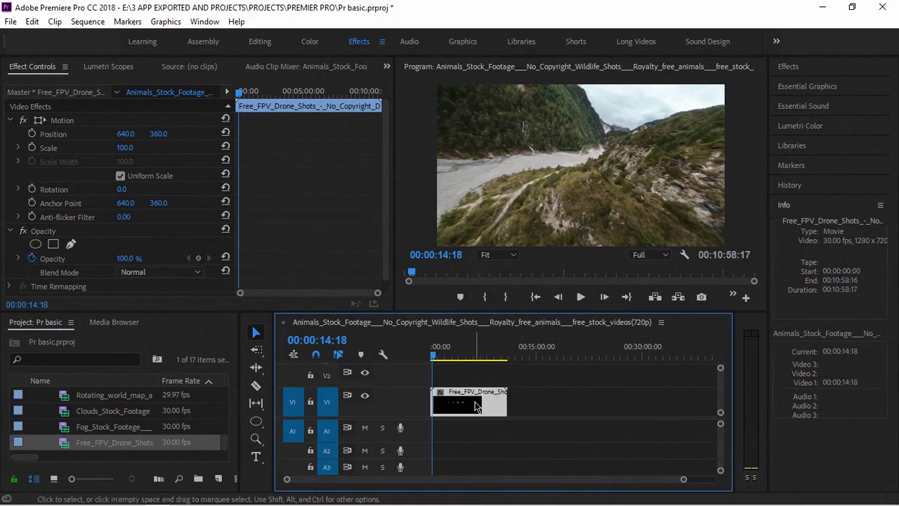
pyautogui.scroll(-1, 307, 225)
pyautogui.scroll(1, 311, 230)
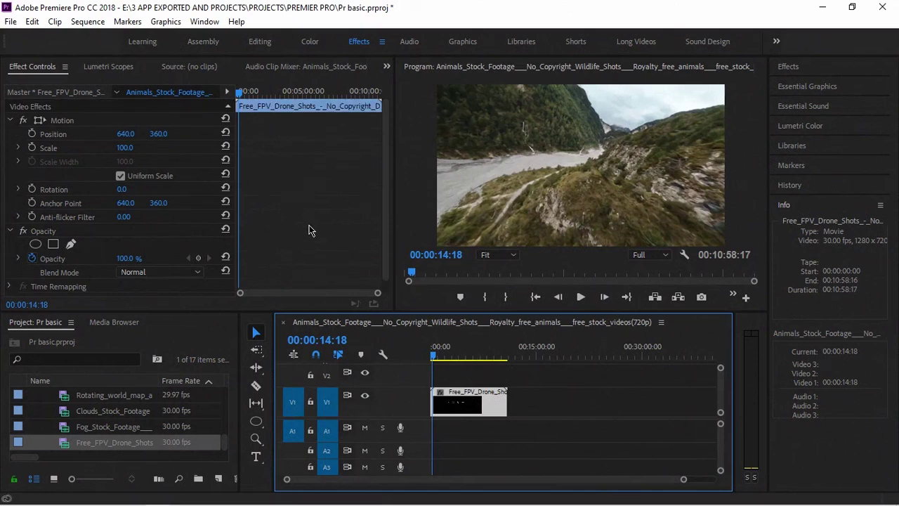
pyautogui.click(10, 124)
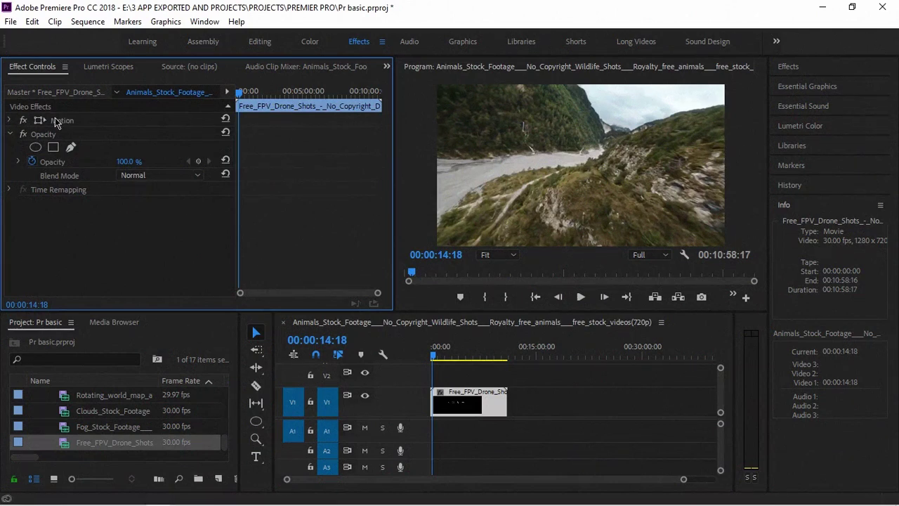
pyautogui.click(9, 120)
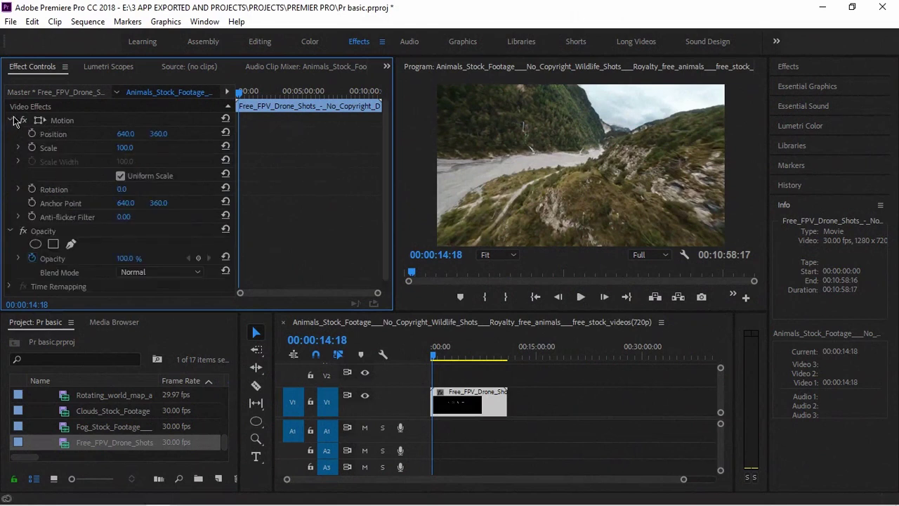
pyautogui.click(10, 120)
pyautogui.click(9, 120)
# Try offsetting the clip's Position and reset it, and reduce its Scale to 61
pyautogui.moveTo(124, 134); pyautogui.dragTo(163, 134)
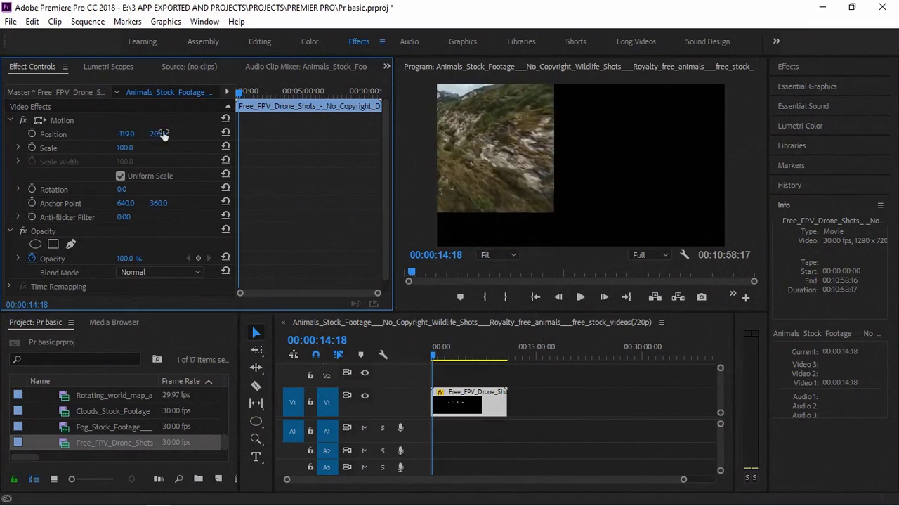
pyautogui.click(225, 134)
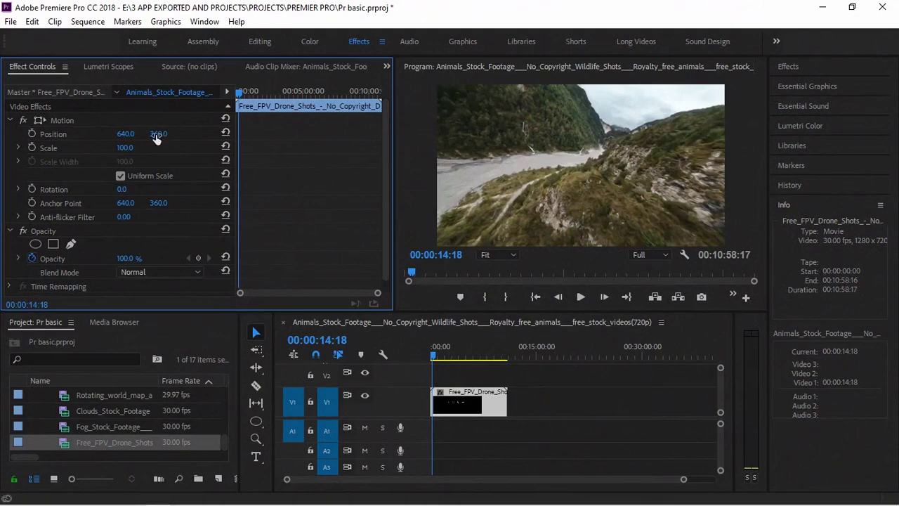
pyautogui.moveTo(136, 147); pyautogui.dragTo(71, 147)
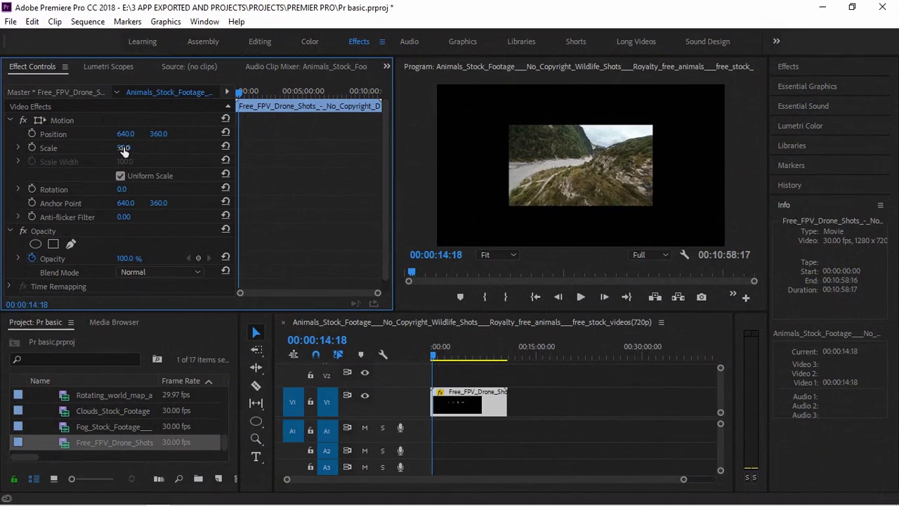
pyautogui.moveTo(123, 150); pyautogui.dragTo(179, 148)
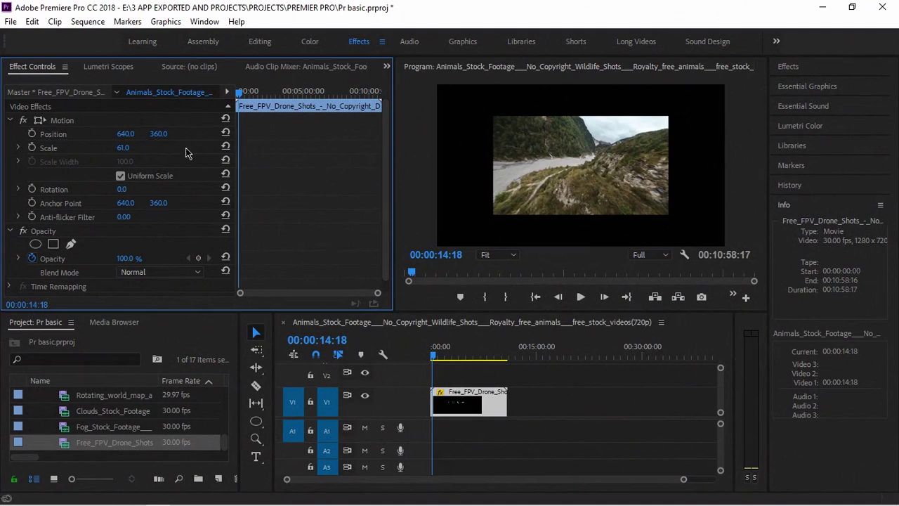
# Turn off Uniform Scale and set the clip's Scale Height to 38 and Scale Width to 60
pyautogui.click(121, 176)
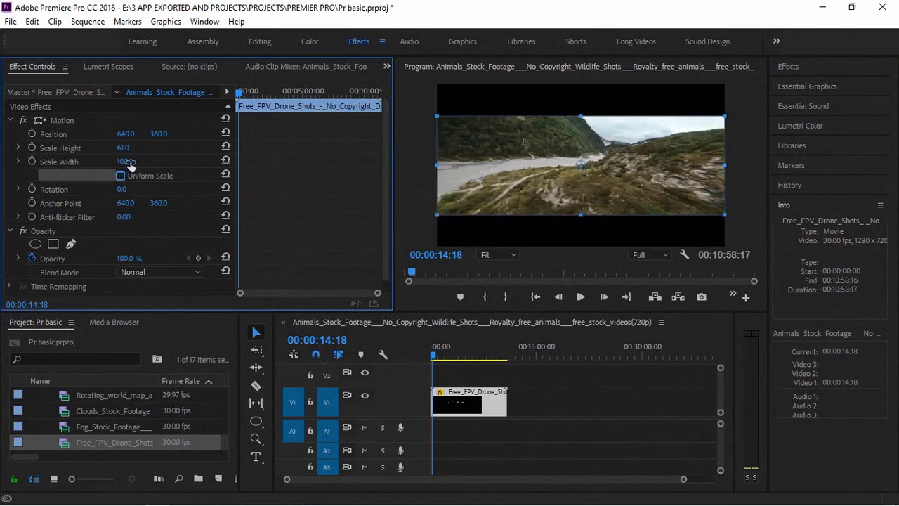
pyautogui.click(121, 176)
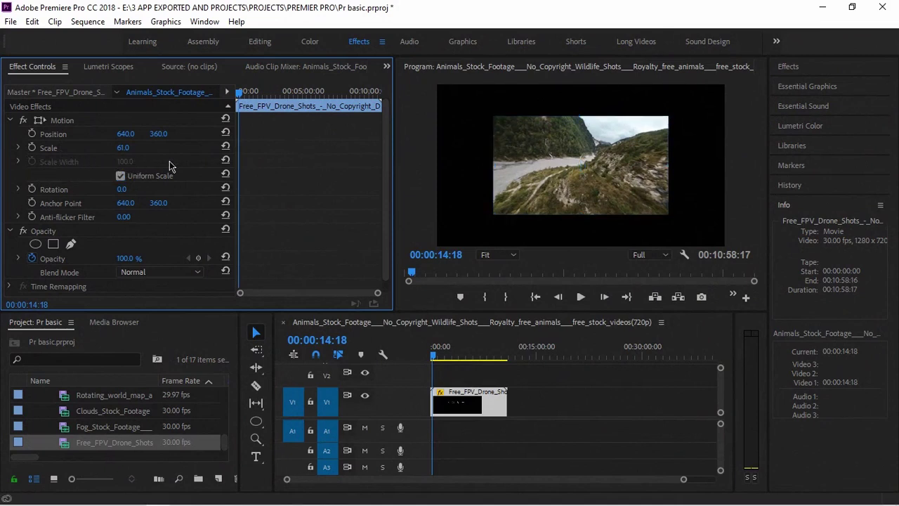
pyautogui.click(120, 177)
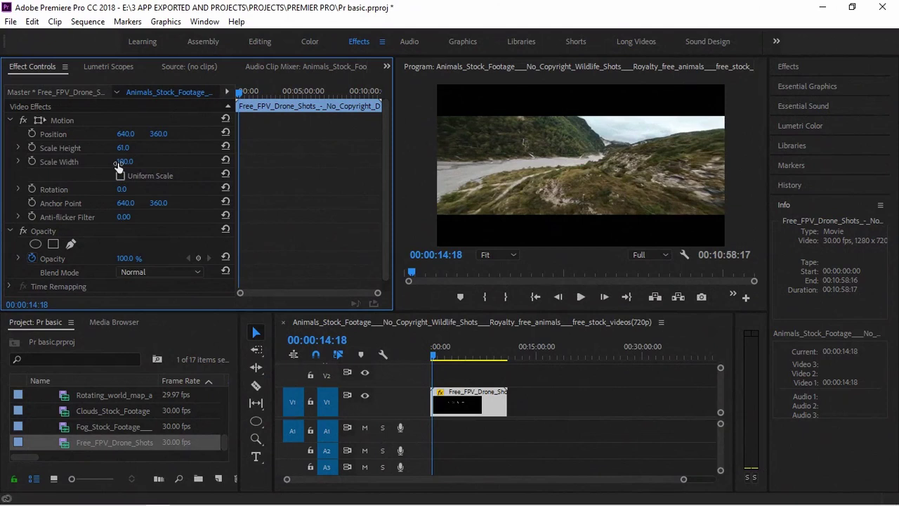
pyautogui.moveTo(124, 162)
pyautogui.mouseDown()
pyautogui.moveTo(88, 161)
pyautogui.moveTo(133, 147)
pyautogui.moveTo(160, 147)
pyautogui.moveTo(107, 147)
pyautogui.moveTo(206, 162)
pyautogui.moveTo(93, 162)
pyautogui.moveTo(133, 162)
pyautogui.mouseUp()
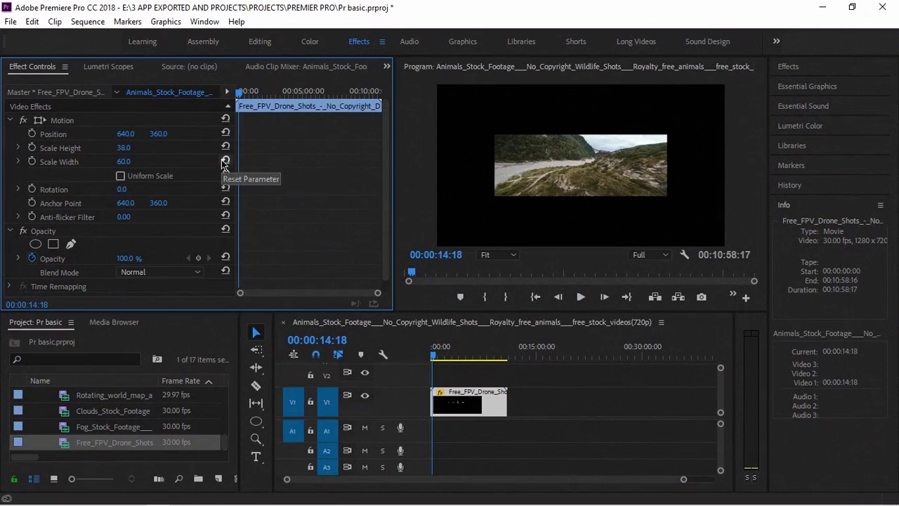
# Turn Uniform Scale back on and set the clip's Scale to 48
pyautogui.click(120, 176)
pyautogui.click(120, 175)
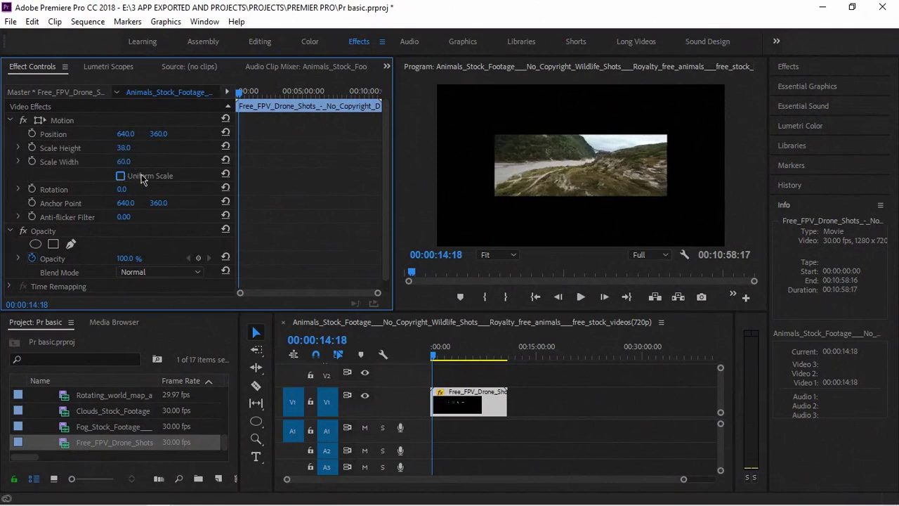
pyautogui.click(120, 175)
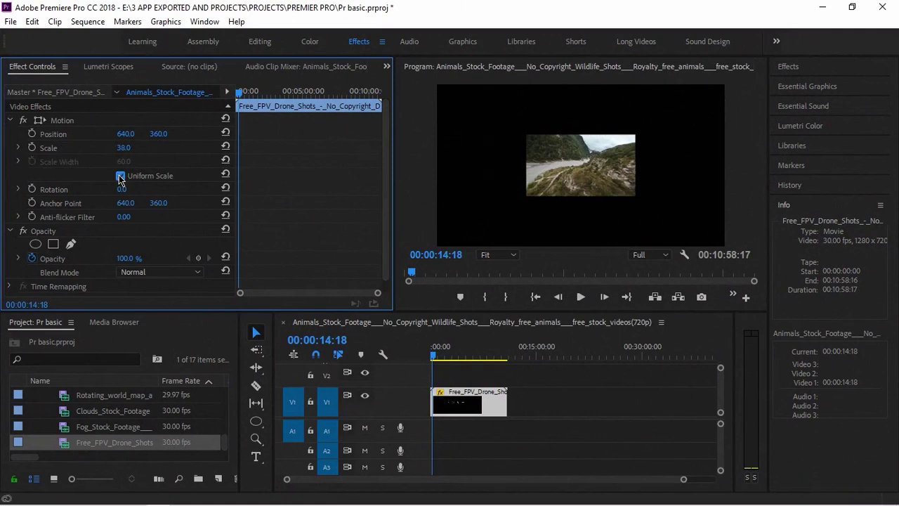
pyautogui.moveTo(124, 148)
pyautogui.mouseDown()
pyautogui.moveTo(164, 148)
pyautogui.moveTo(135, 147)
pyautogui.mouseUp()
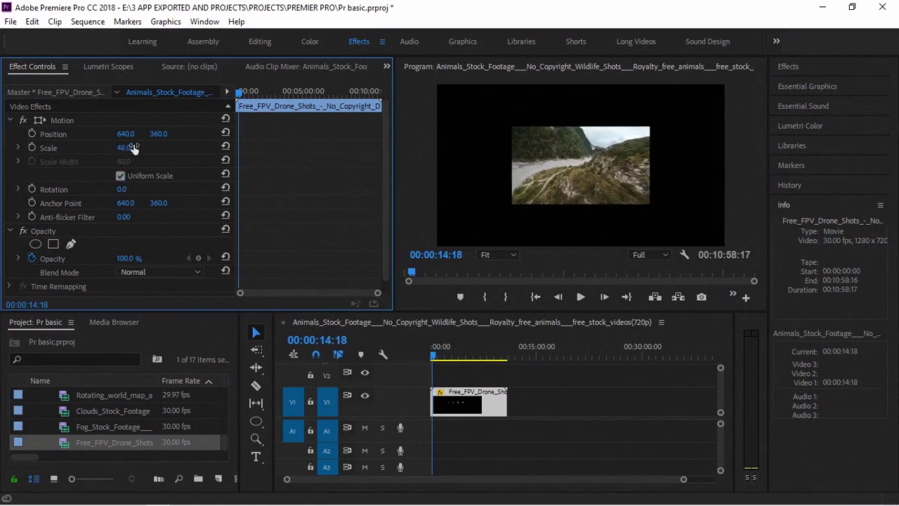
# Try rotating the clip to -9° and offsetting its Position, resetting each parameter to its default
pyautogui.click(74, 170)
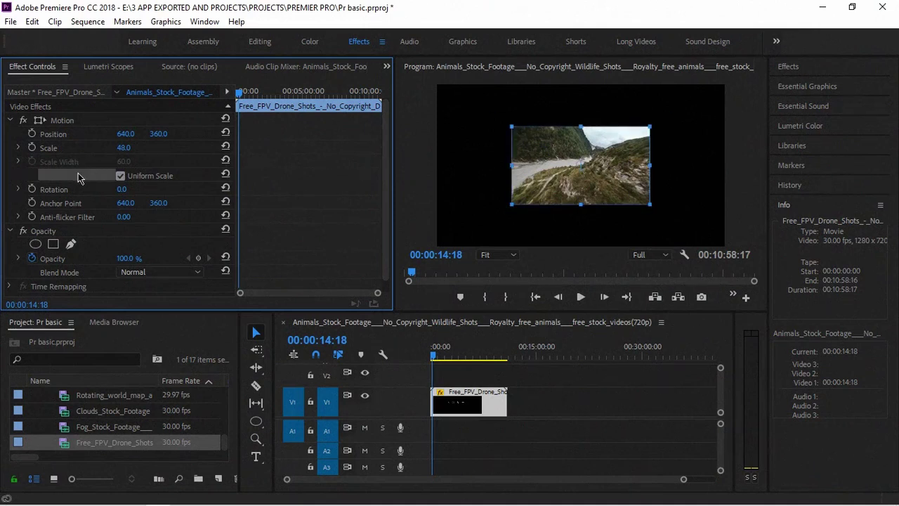
pyautogui.click(37, 176)
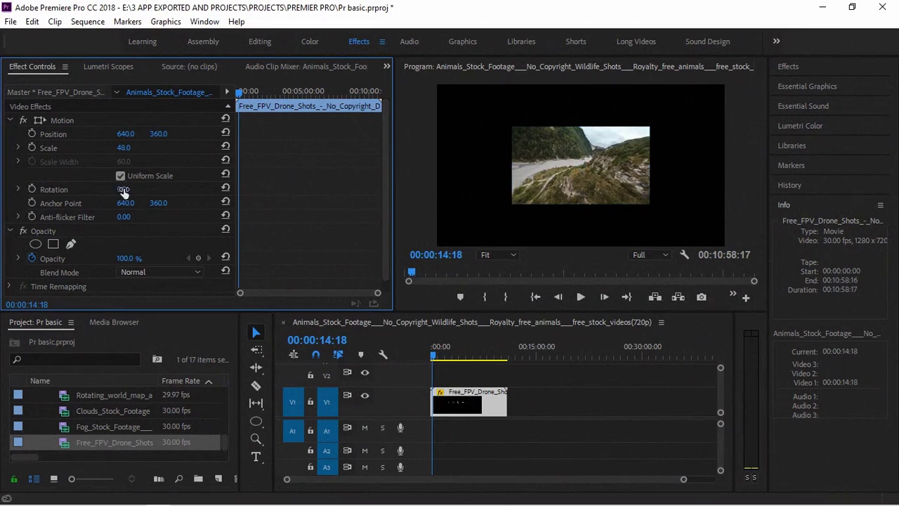
pyautogui.moveTo(122, 189); pyautogui.dragTo(3, 189)
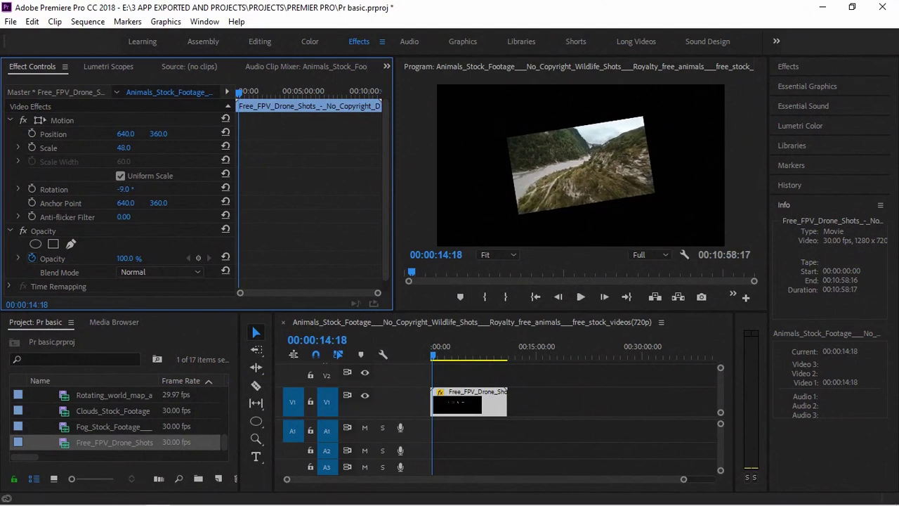
pyautogui.click(225, 188)
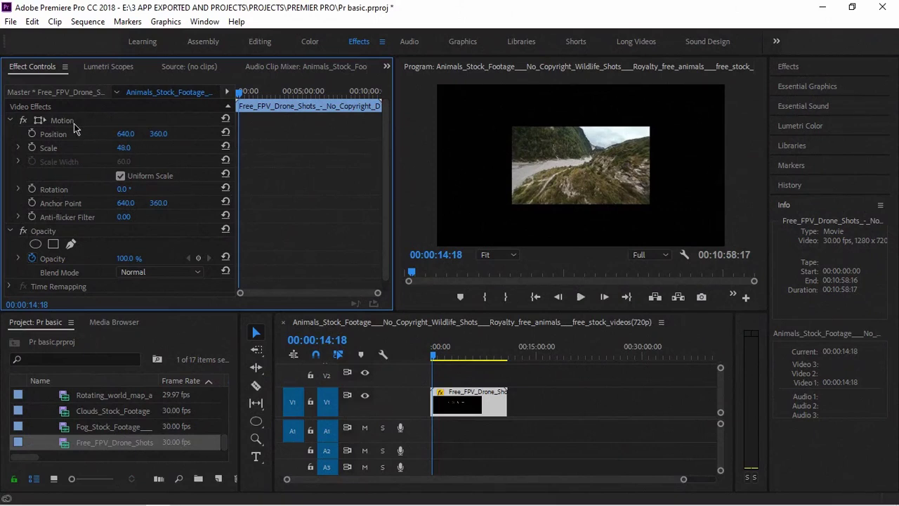
pyautogui.moveTo(125, 133); pyautogui.dragTo(153, 137)
pyautogui.click(224, 134)
# Select the Motion, Position and Scale properties in turn to view the clip's transform handles in the program preview
pyautogui.click(75, 122)
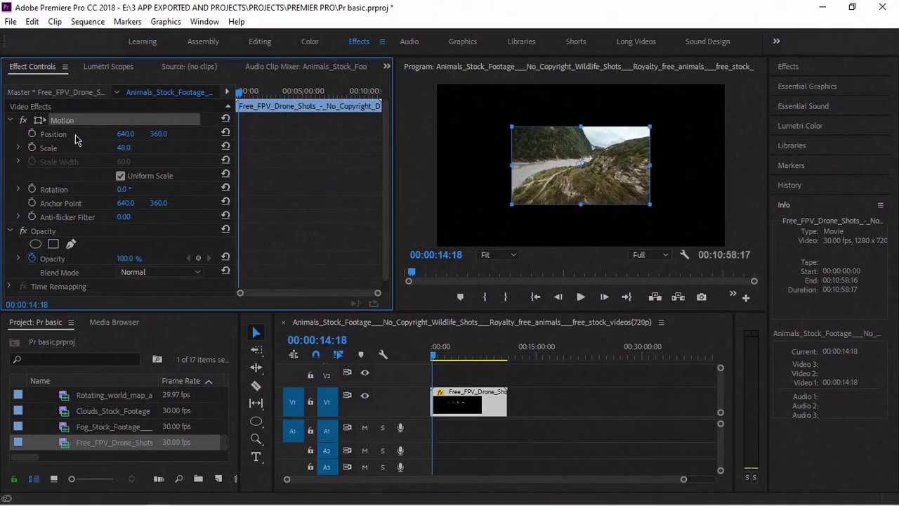
pyautogui.click(74, 134)
pyautogui.click(68, 149)
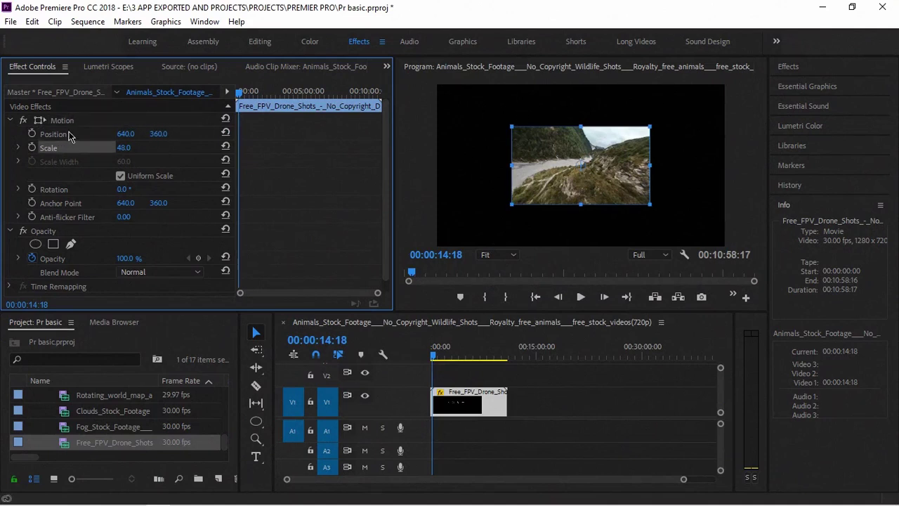
pyautogui.click(68, 135)
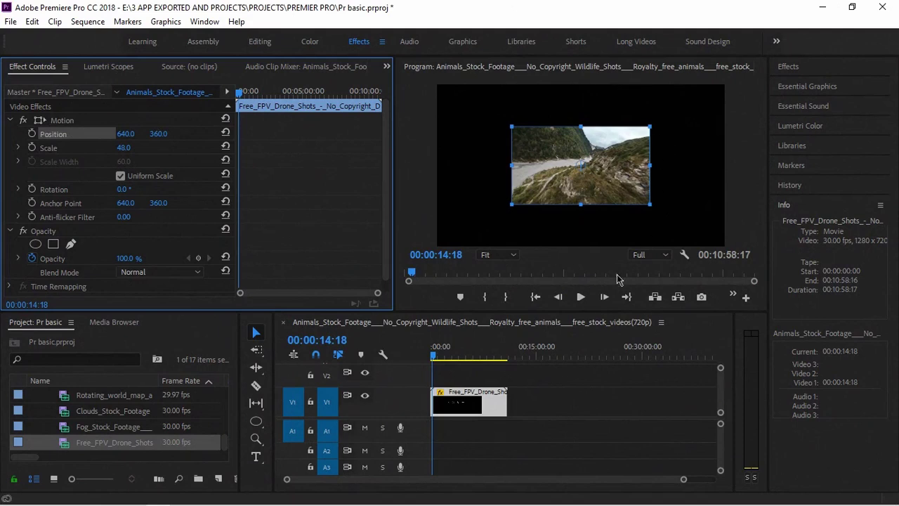
# Reselect the clip, move it directly in the program preview to about 883, 416, and reset its Position
pyautogui.click(562, 372)
pyautogui.click(489, 388)
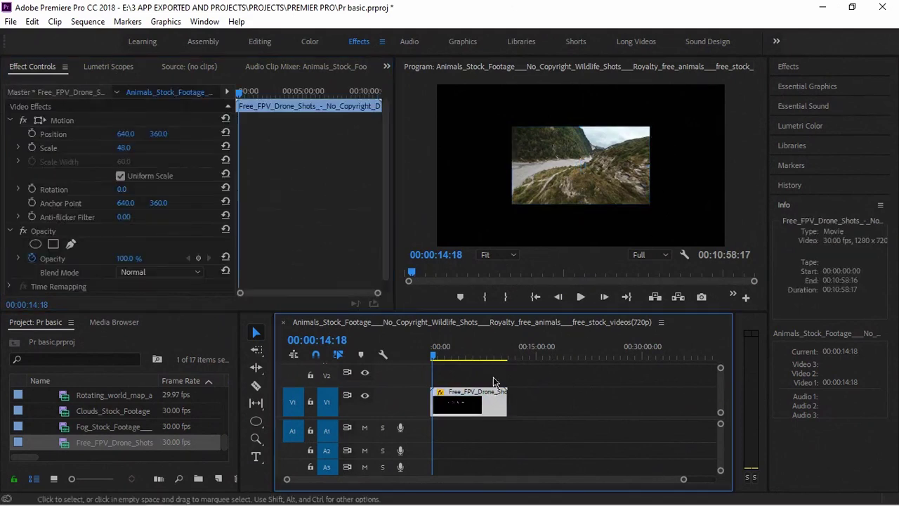
pyautogui.click(63, 147)
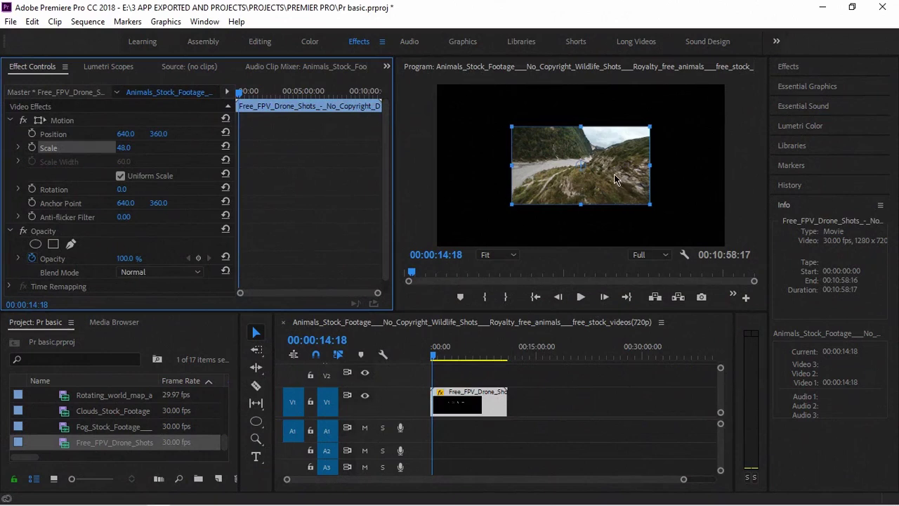
pyautogui.moveTo(615, 175); pyautogui.dragTo(662, 187)
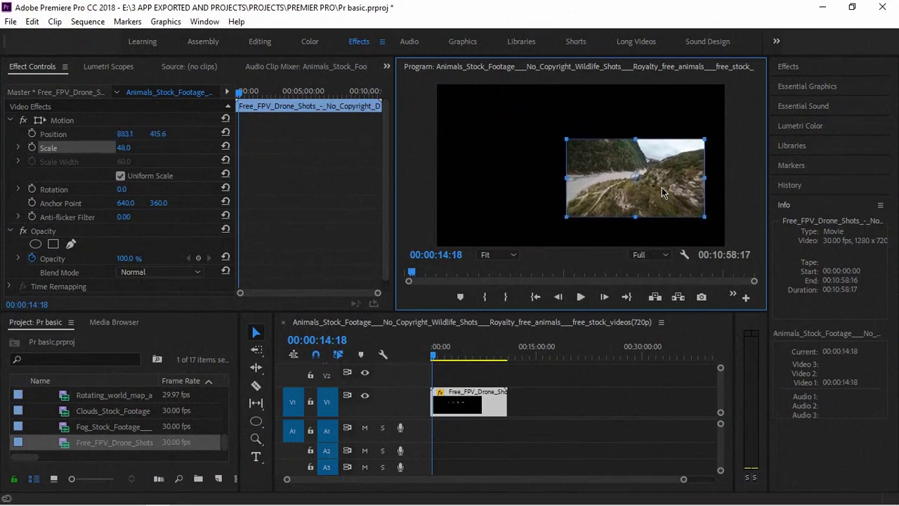
pyautogui.click(225, 133)
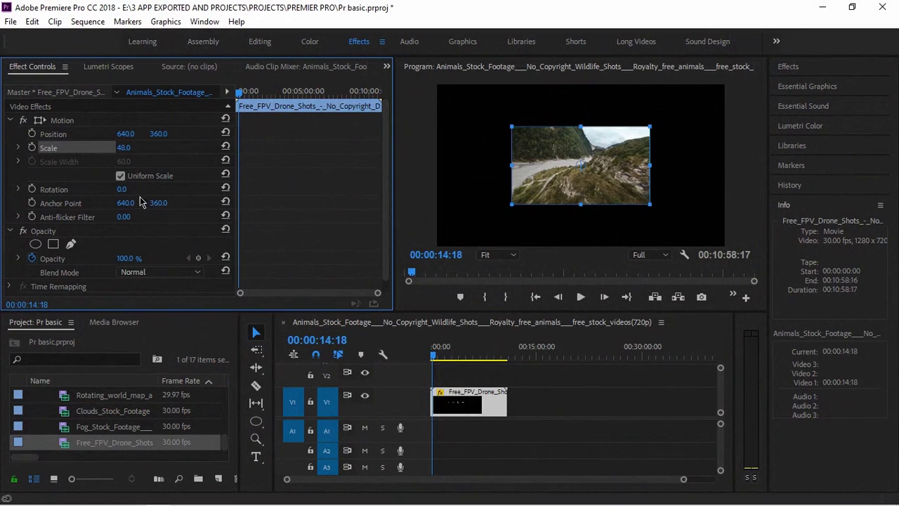
# Try rotating the clip by 11° and around an Anchor Point at 640, 719, and restore the original Rotation and Anchor Point
pyautogui.moveTo(121, 189); pyautogui.dragTo(141, 190)
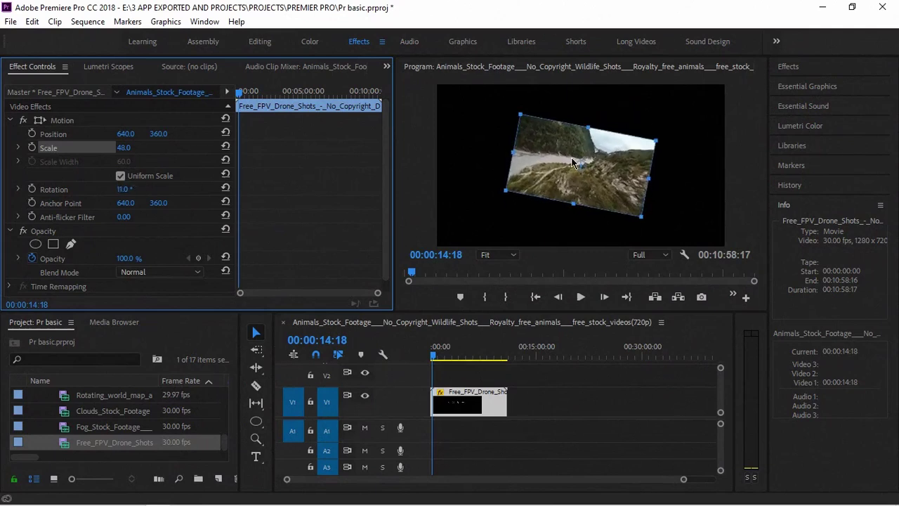
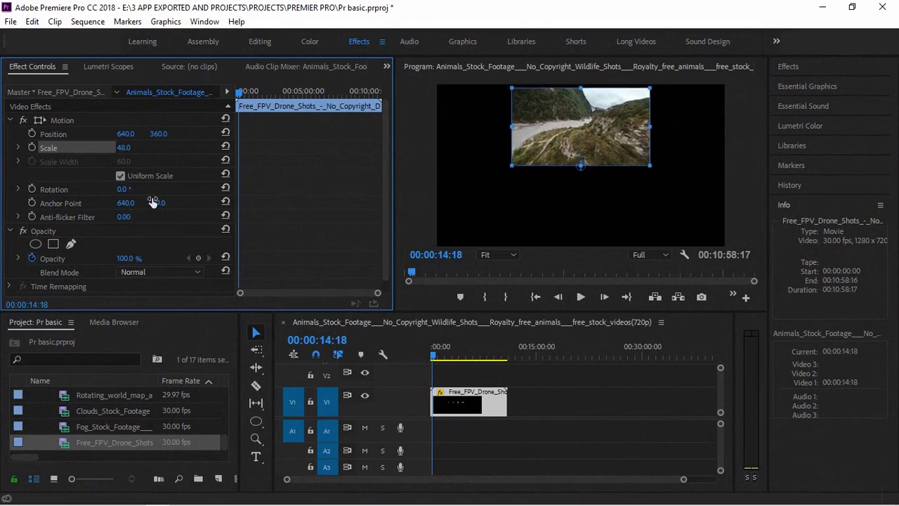
pyautogui.moveTo(584, 125); pyautogui.dragTo(615, 164)
pyautogui.hotkey('ctrl', 'z')
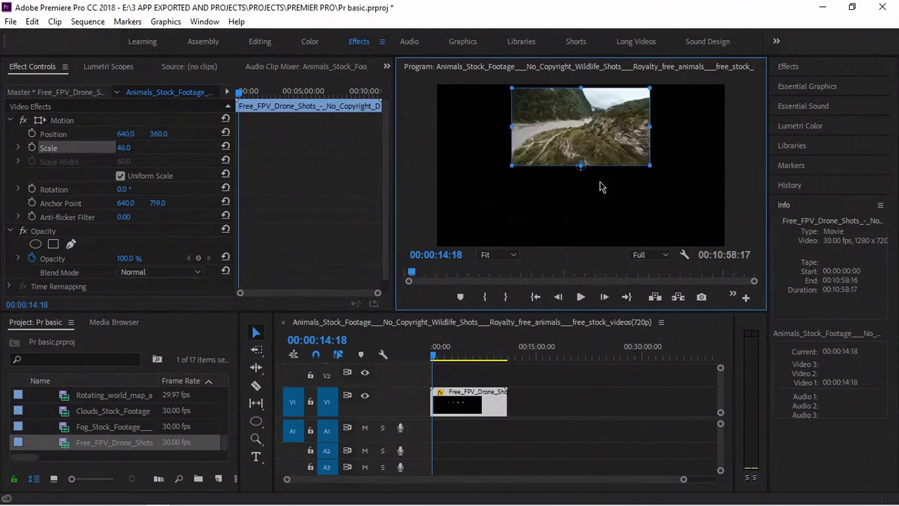
pyautogui.moveTo(124, 189)
pyautogui.mouseDown()
pyautogui.moveTo(168, 189)
pyautogui.moveTo(92, 189)
pyautogui.moveTo(169, 189)
pyautogui.moveTo(137, 189)
pyautogui.mouseUp()
pyautogui.hotkey('ctrl', 'z')
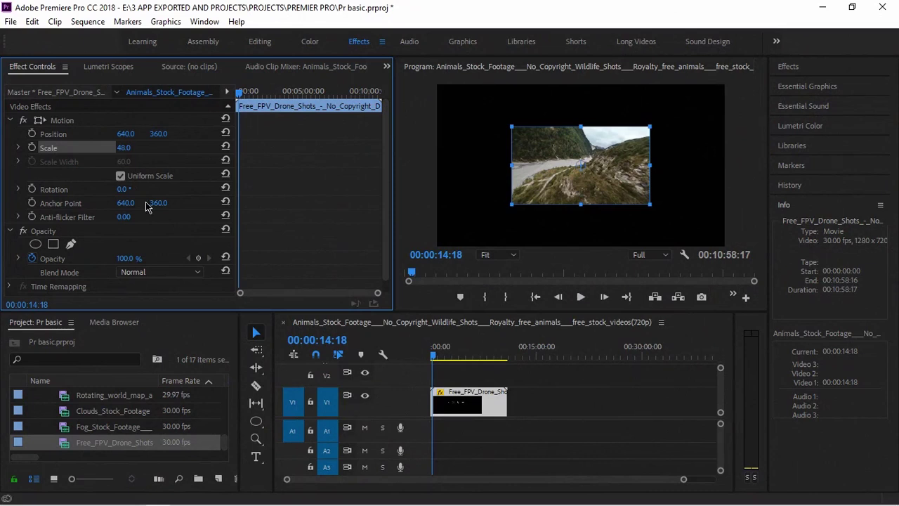
# Save the project
pyautogui.hotkey('ctrl', 's')
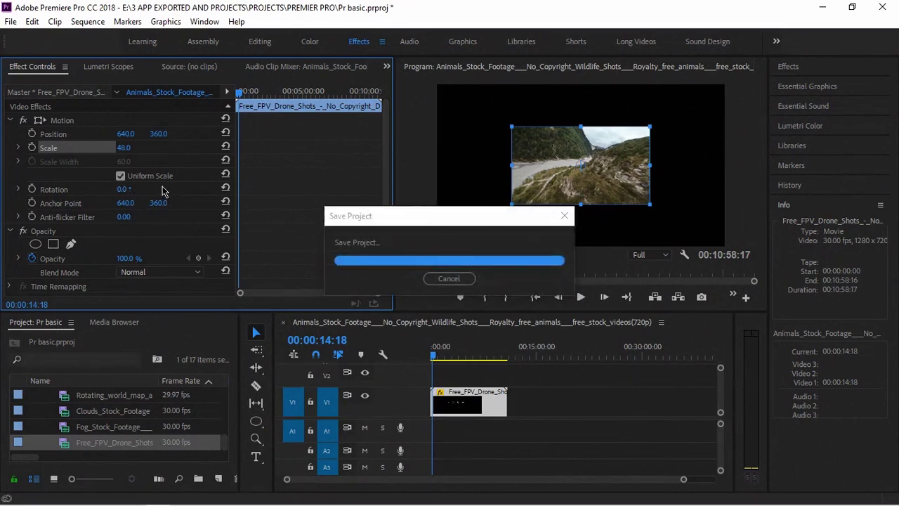
# Try lowering the drone clip's Opacity and bring it back to 100%
pyautogui.scroll(-1, 198, 182)
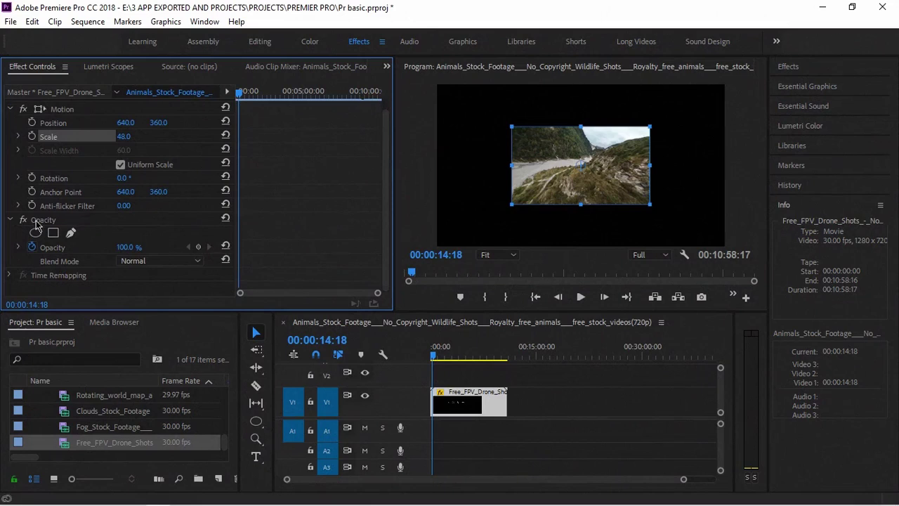
pyautogui.scroll(1, 36, 224)
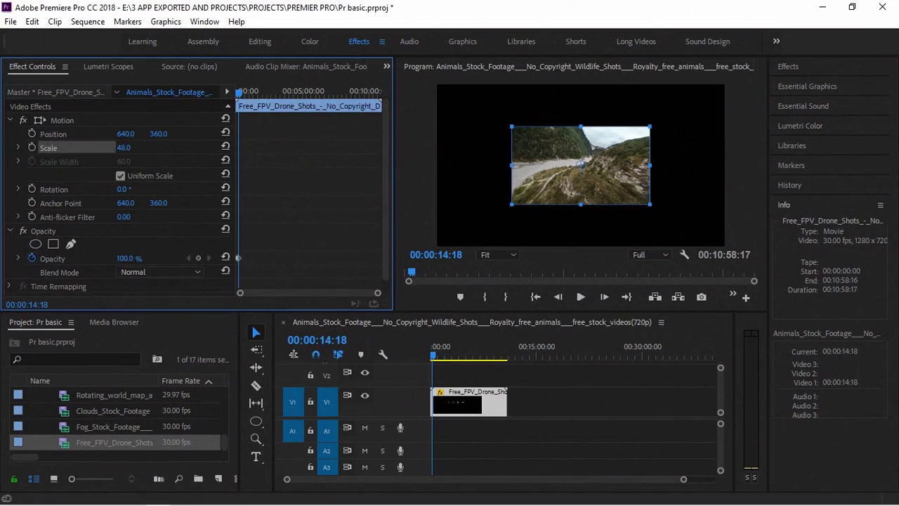
pyautogui.moveTo(127, 259); pyautogui.dragTo(59, 258)
pyautogui.moveTo(126, 259); pyautogui.dragTo(196, 258)
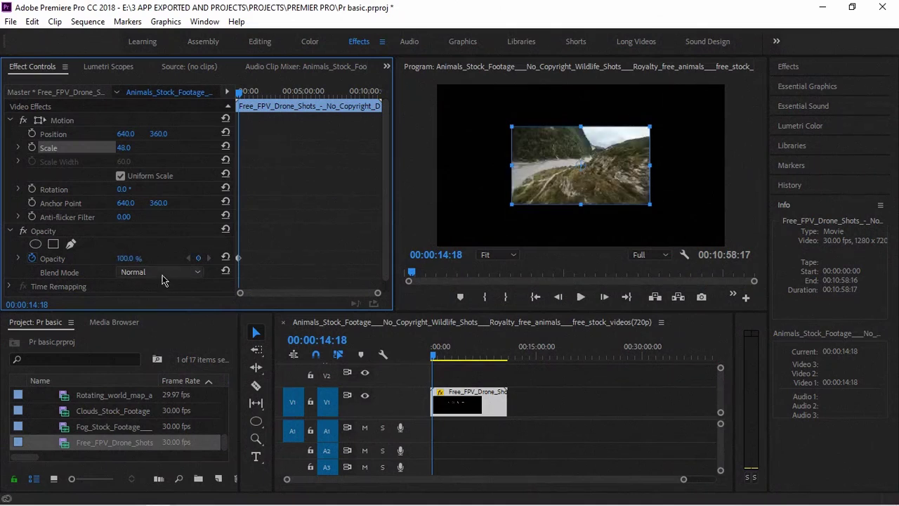
# Try the Screen and Darken blend modes on the drone clip
pyautogui.click(118, 278)
pyautogui.click(130, 276)
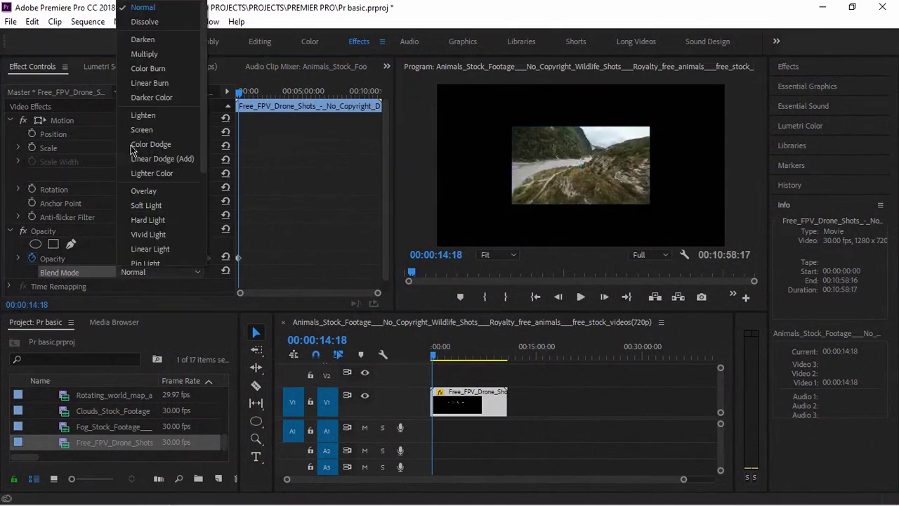
pyautogui.click(141, 40)
pyautogui.click(150, 273)
pyautogui.click(141, 97)
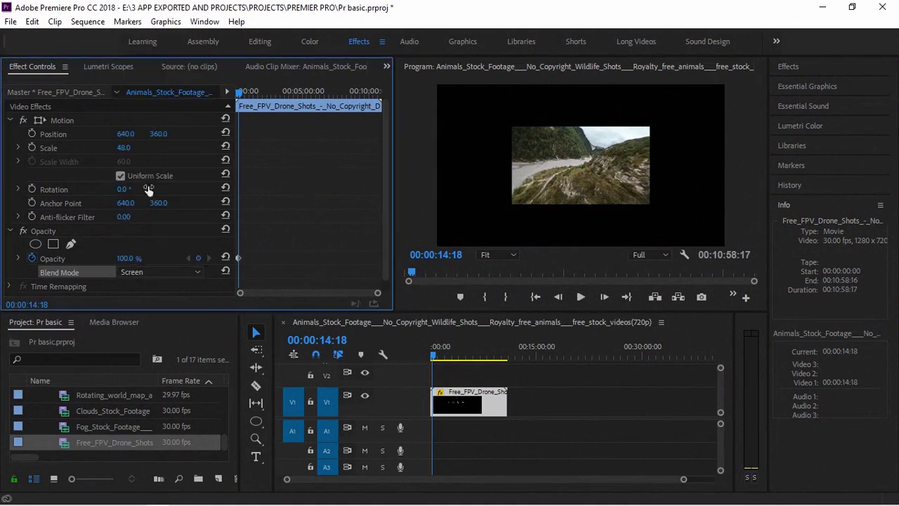
pyautogui.click(142, 270)
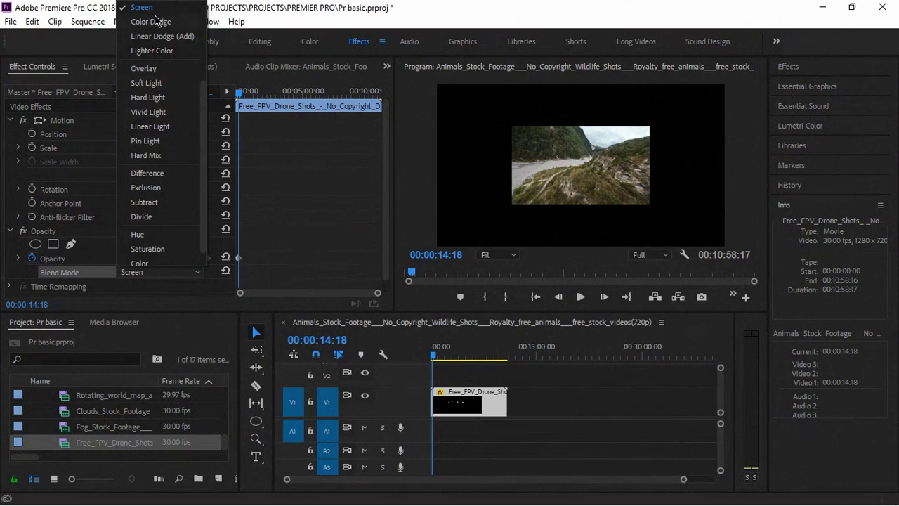
pyautogui.scroll(3, 156, 49)
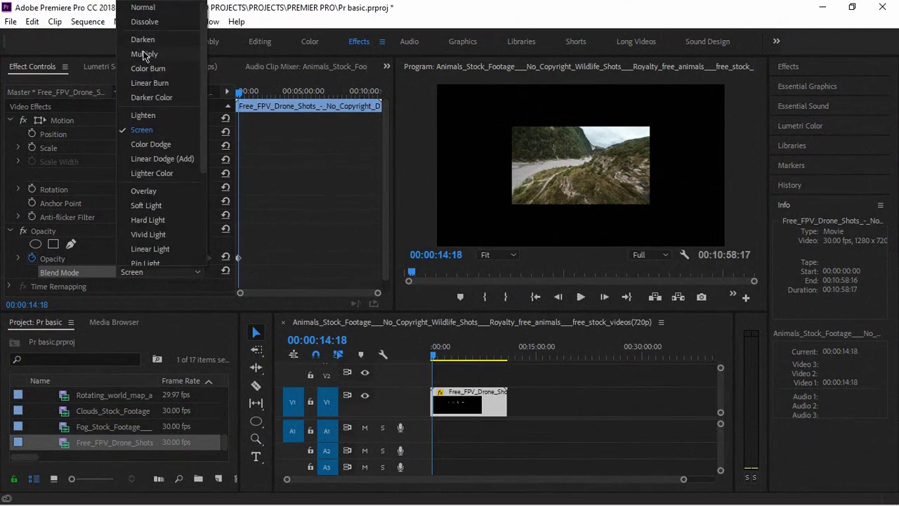
pyautogui.click(142, 40)
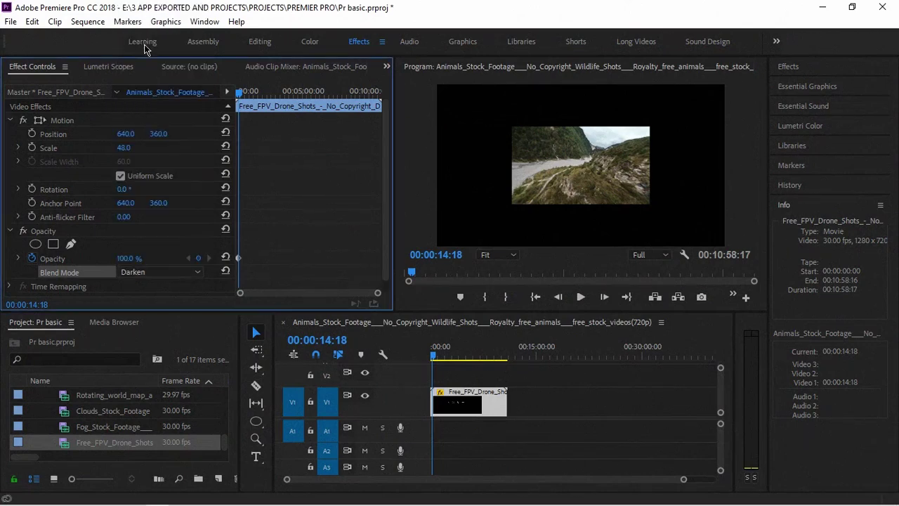
# Try the Overlay blend mode on the drone clip and return Blend Mode to Normal
pyautogui.click(130, 271)
pyautogui.scroll(-3, 155, 204)
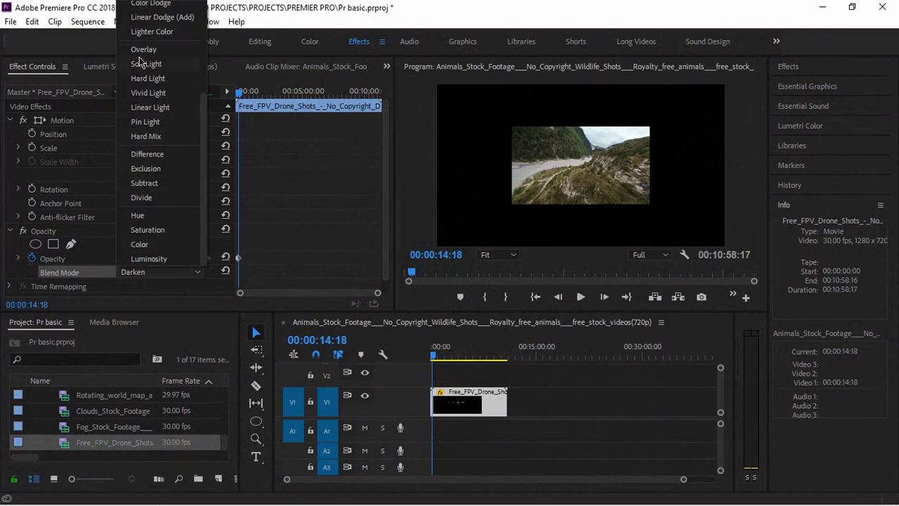
pyautogui.click(143, 50)
pyautogui.click(129, 269)
pyautogui.scroll(3, 139, 7)
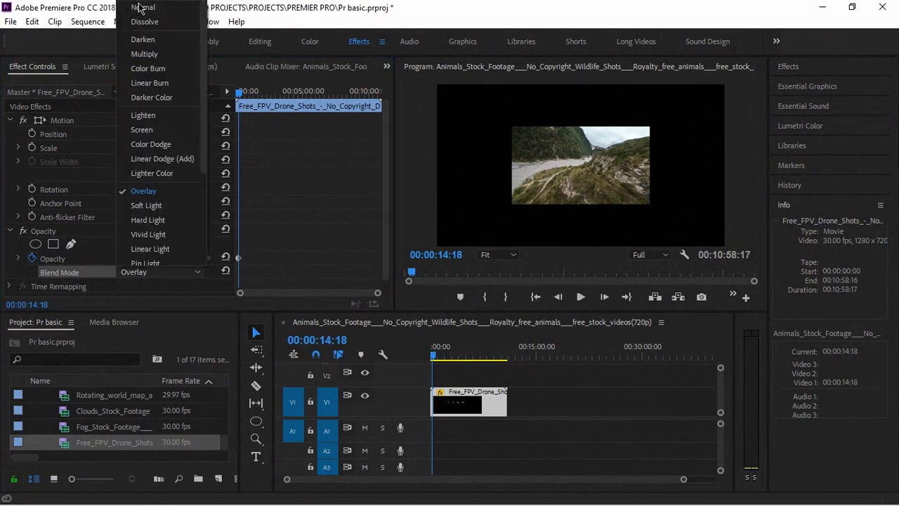
pyautogui.click(141, 9)
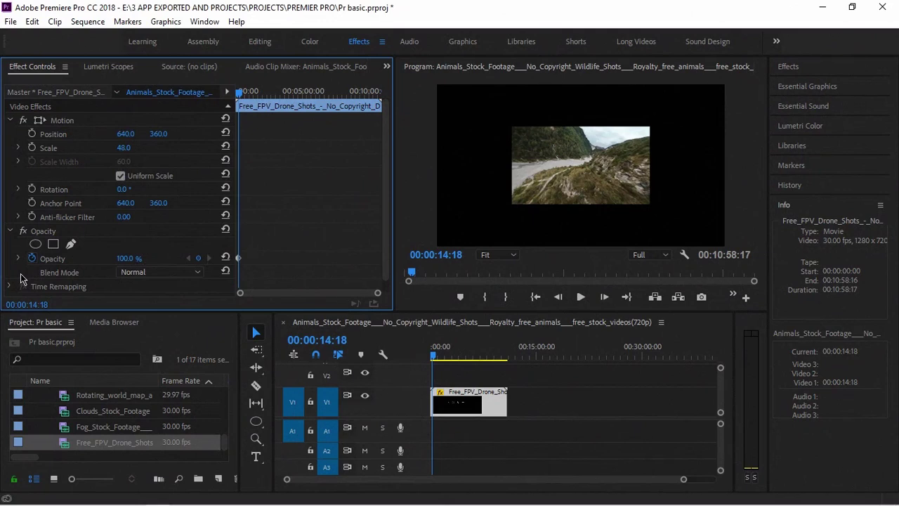
# Delete the drone footage clip from track V1 of the sequence
pyautogui.scroll(5, 109, 435)
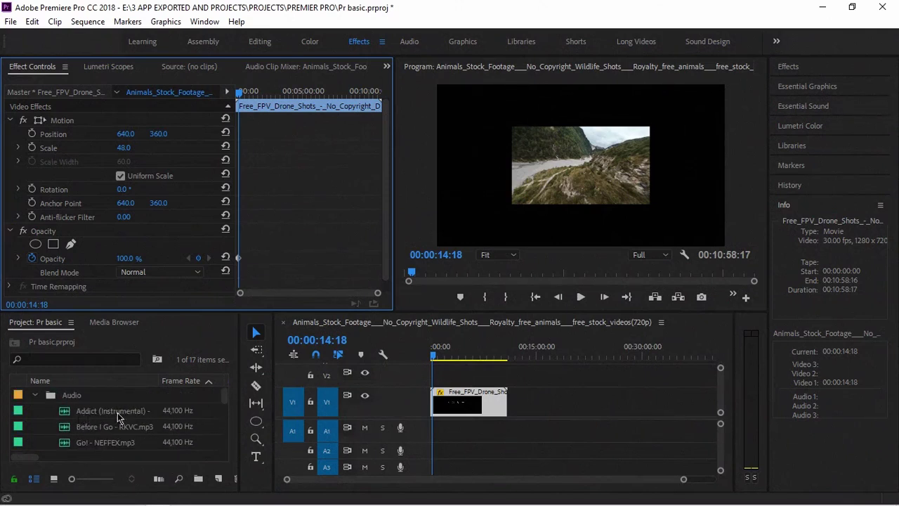
pyautogui.click(81, 443)
pyautogui.click(471, 408)
pyautogui.press('Delete')
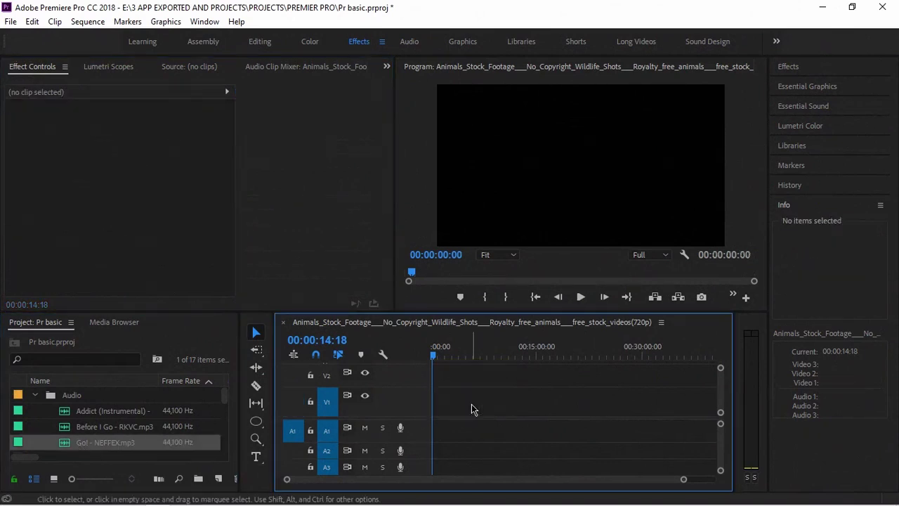
# Place the LIGHTS PATRICK PATRIKIOS audio file on track A1 starting at 00:00:14:18 and play it briefly
pyautogui.click(82, 442)
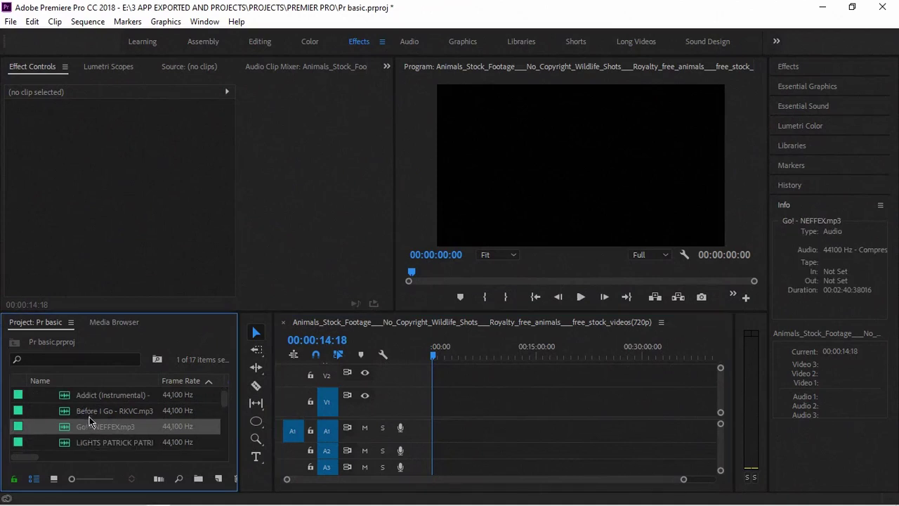
pyautogui.scroll(-1, 90, 420)
pyautogui.moveTo(98, 426); pyautogui.dragTo(439, 438)
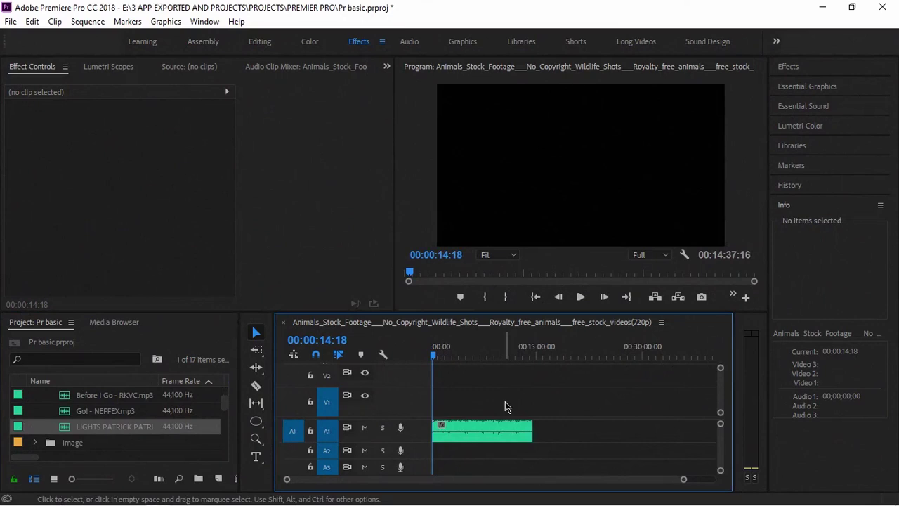
pyautogui.press('space')
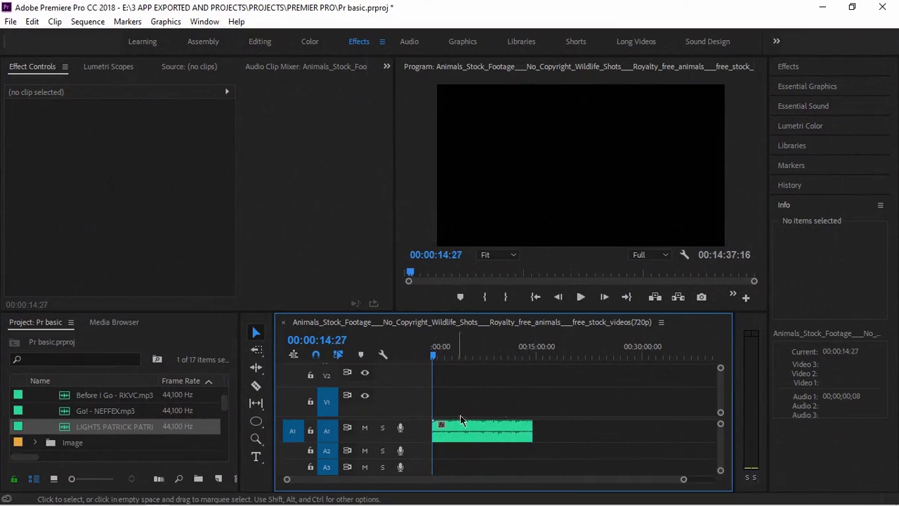
# Select the audio clip on A1, try a volume Level of -47.9 dB and play the result
pyautogui.click(497, 441)
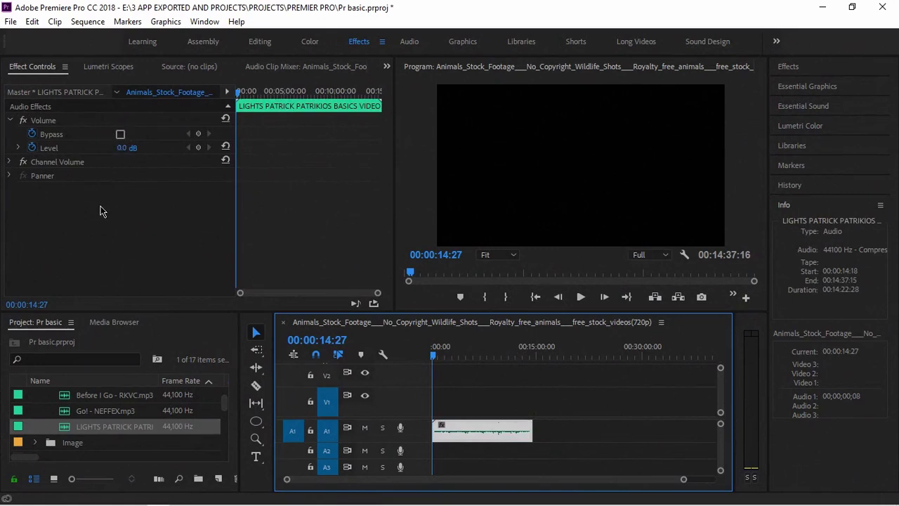
pyautogui.click(126, 148)
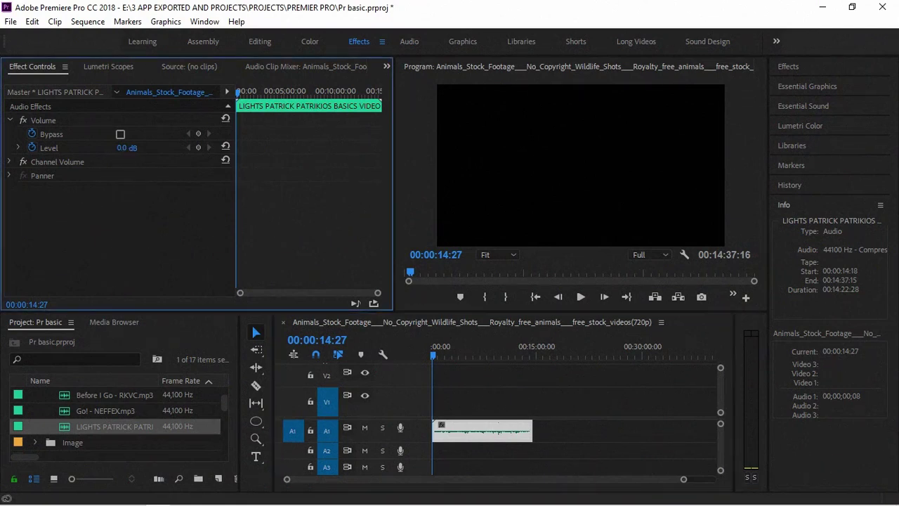
pyautogui.press('space')
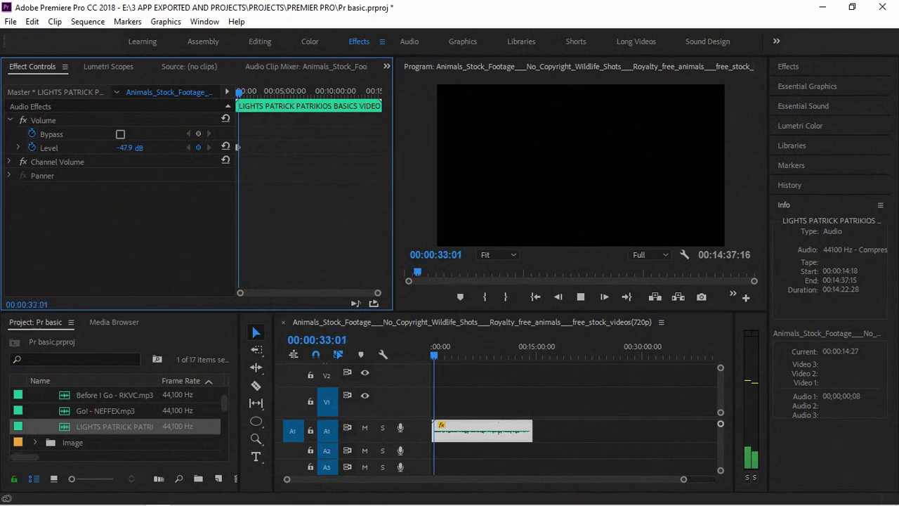
pyautogui.press('space')
# Inspect the audio clip's volume Level keyframes, then select and delete all of them
pyautogui.moveTo(378, 292); pyautogui.dragTo(343, 303)
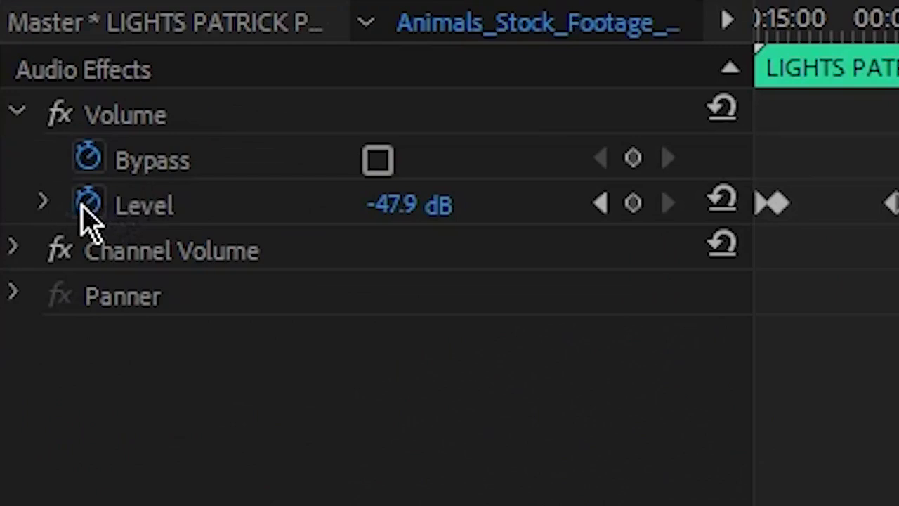
pyautogui.click(252, 94)
pyautogui.moveTo(809, 36); pyautogui.dragTo(844, 40)
pyautogui.moveTo(897, 190); pyautogui.dragTo(762, 214)
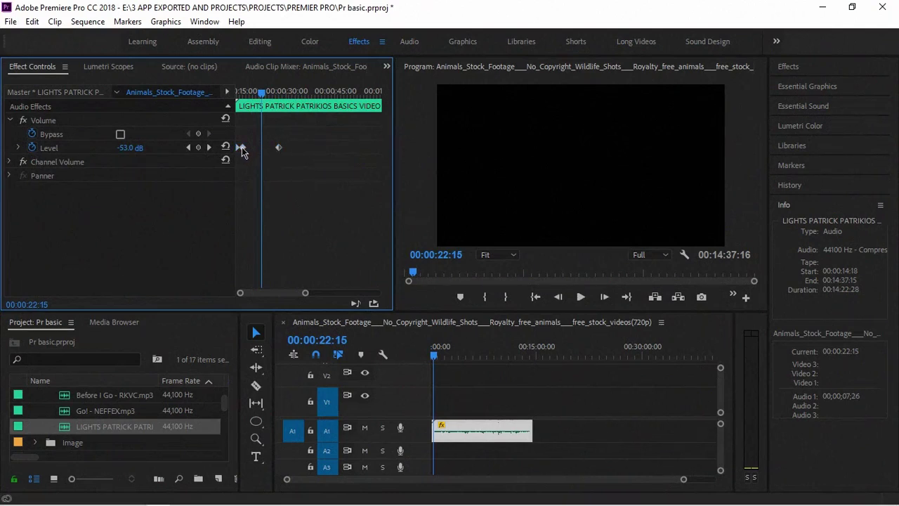
pyautogui.click(277, 147)
pyautogui.moveTo(322, 140); pyautogui.dragTo(235, 156)
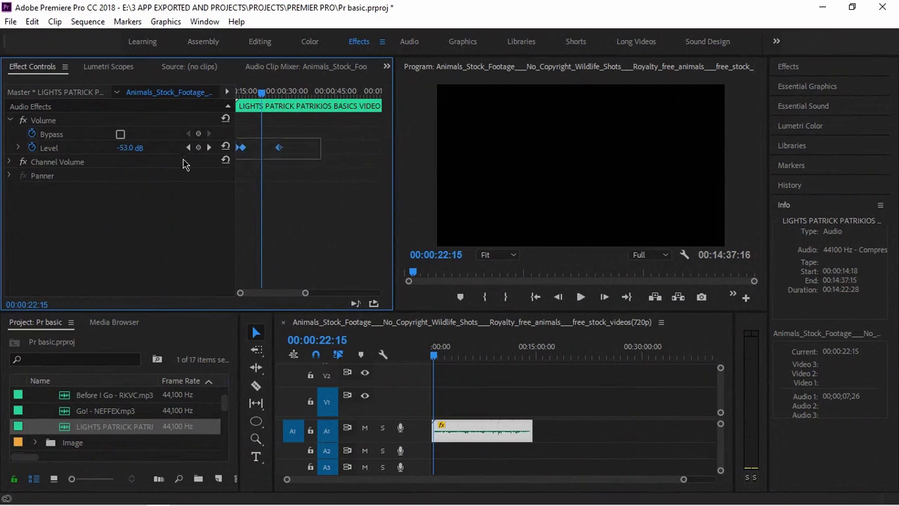
pyautogui.press('Delete')
# Keyframe the volume Level at -287.5 dB at 00:00:17:19 and at a higher level at 00:00:21:27
pyautogui.moveTo(261, 93); pyautogui.dragTo(245, 93)
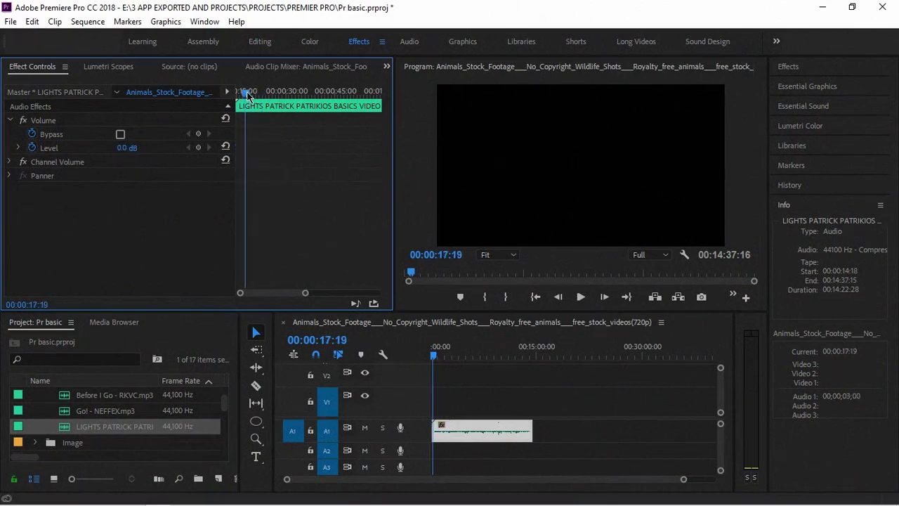
pyautogui.moveTo(132, 148); pyautogui.dragTo(125, 146)
pyautogui.press('space')
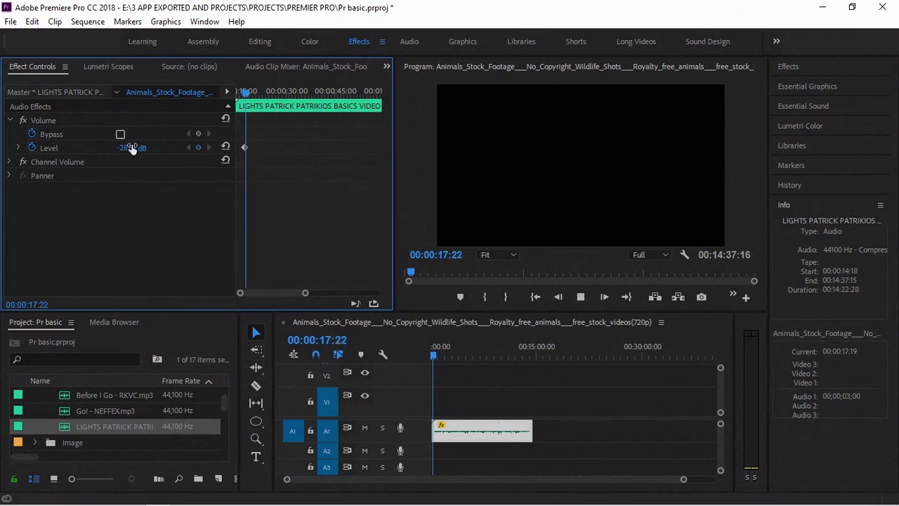
pyautogui.press('space')
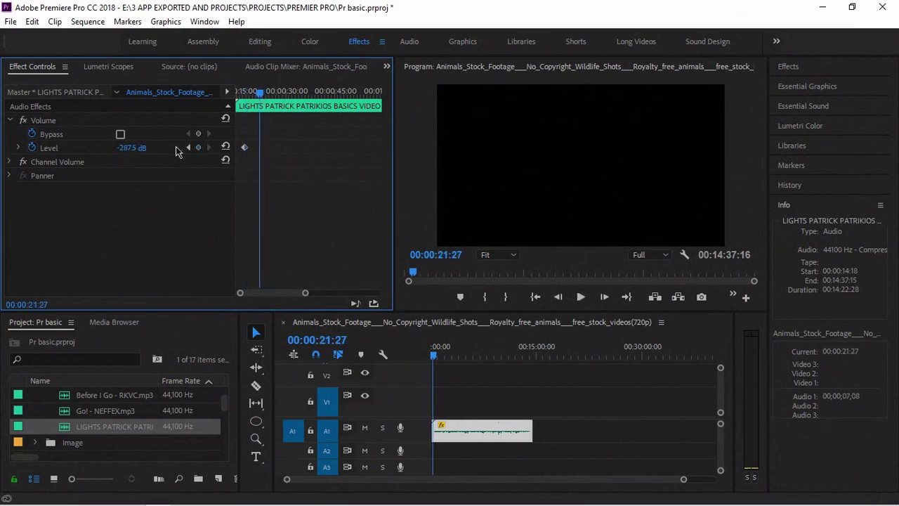
pyautogui.moveTo(130, 148); pyautogui.dragTo(137, 148)
# Play the audio across the two Level keyframes from about 00:00:17:00 to examine the volume fade
pyautogui.moveTo(256, 91); pyautogui.dragTo(241, 96)
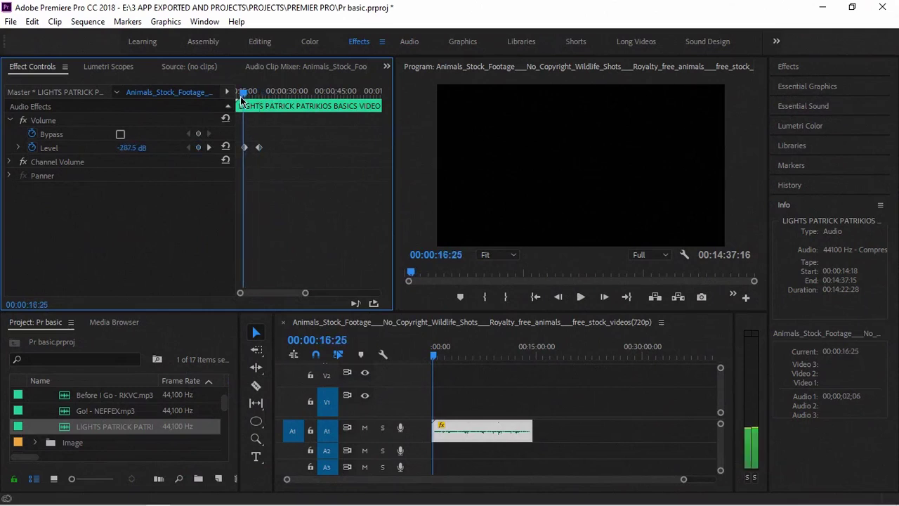
pyautogui.moveTo(274, 134); pyautogui.dragTo(221, 168)
pyautogui.moveTo(304, 292); pyautogui.dragTo(282, 291)
pyautogui.click(317, 257)
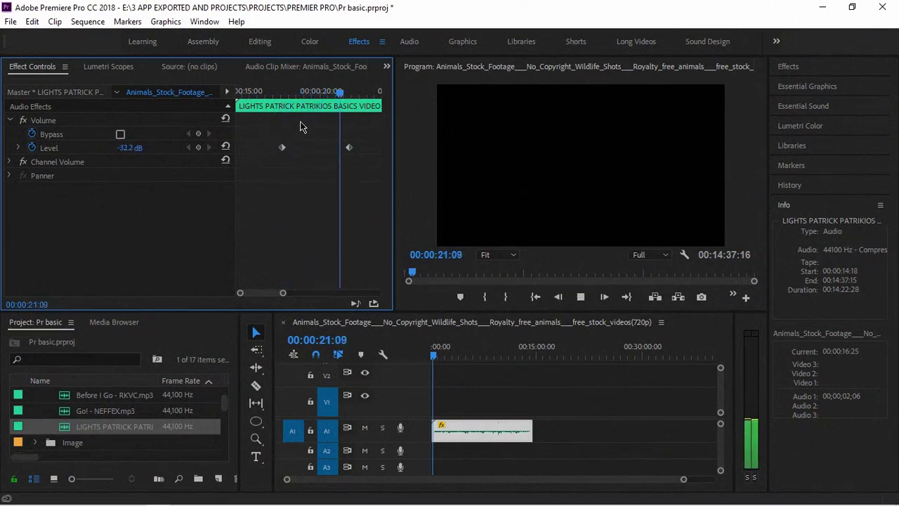
pyautogui.moveTo(285, 94); pyautogui.dragTo(275, 99)
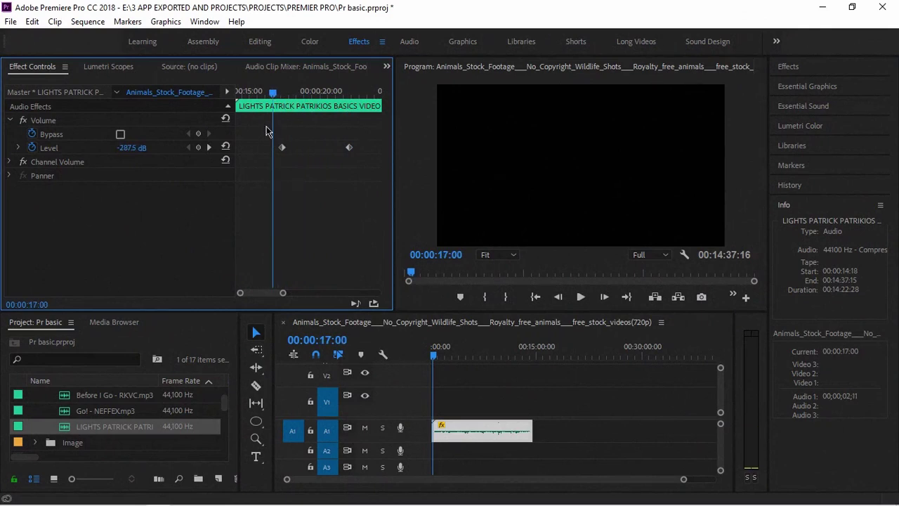
pyautogui.press('space')
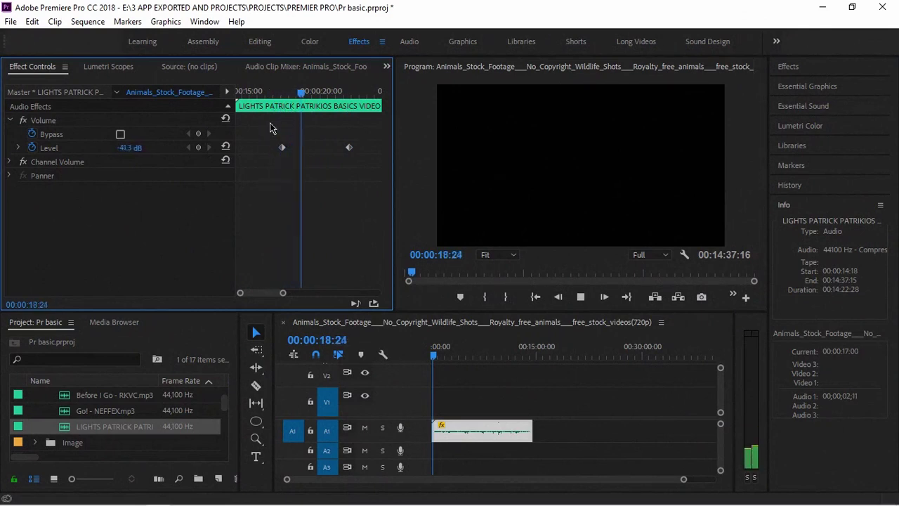
pyautogui.moveTo(286, 92); pyautogui.dragTo(271, 94)
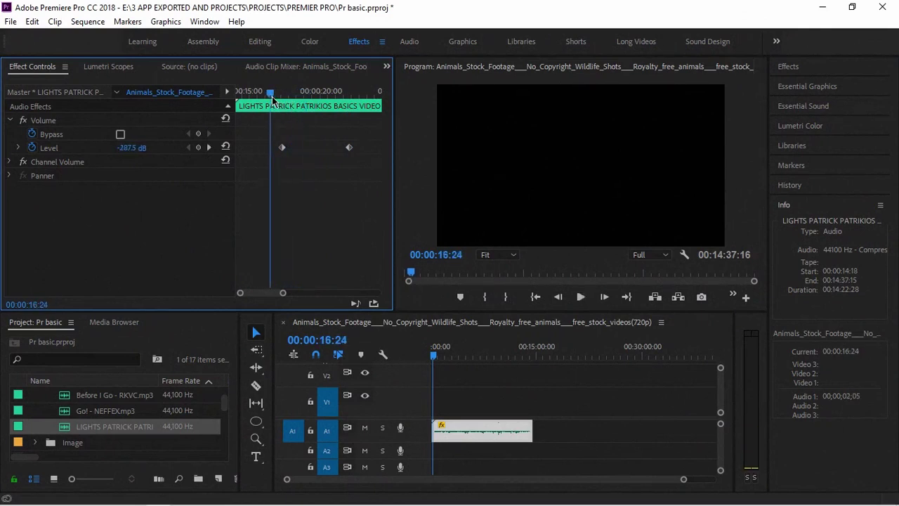
# Turn off animation for the volume Level and accept the deletion of its keyframes
pyautogui.moveTo(264, 130); pyautogui.dragTo(373, 163)
pyautogui.click(31, 148)
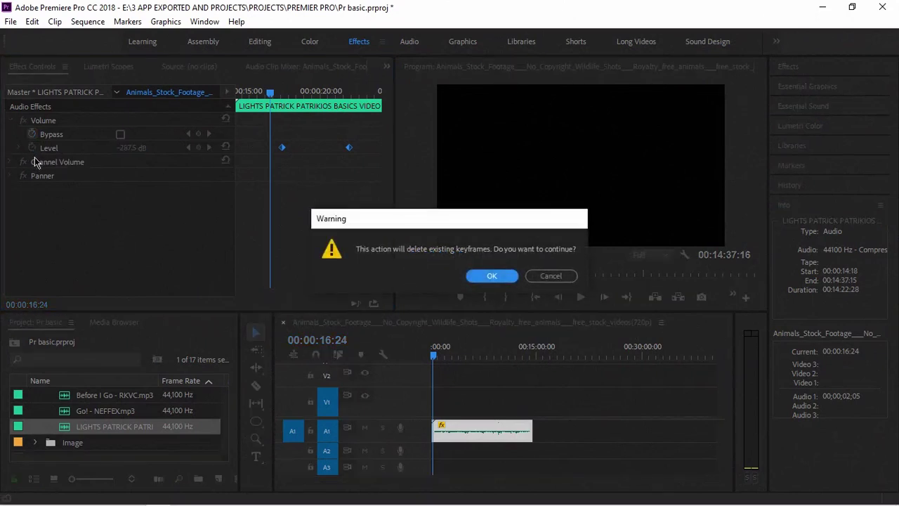
pyautogui.click(492, 276)
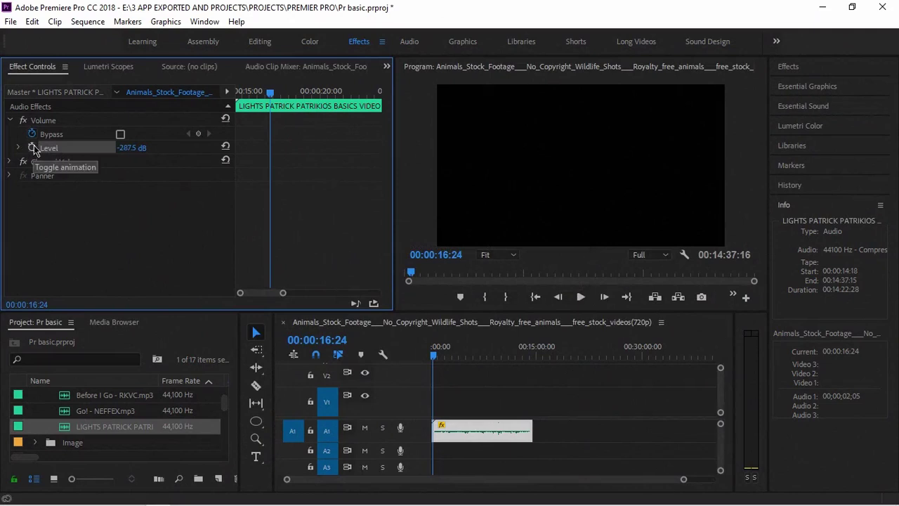
# Set the audio clip's volume Level to -47.9 dB without keyframes and play it to check the loudness
pyautogui.click(253, 94)
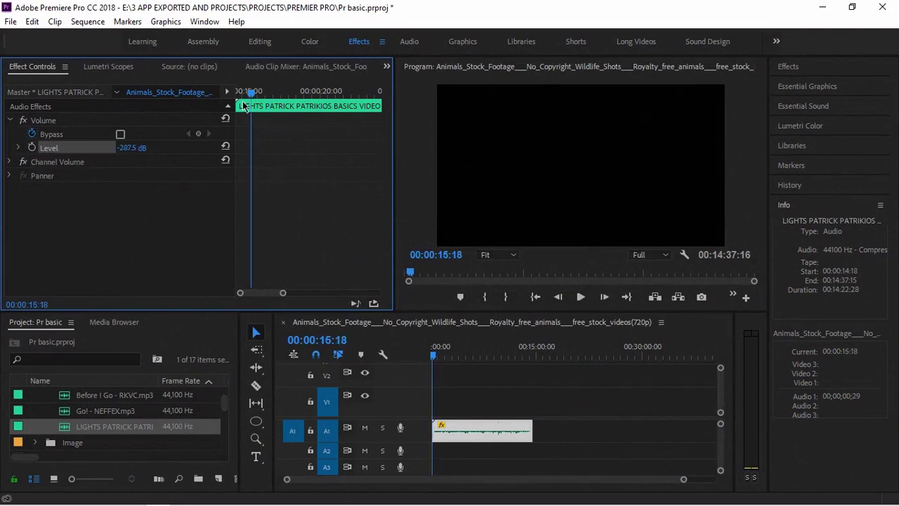
pyautogui.moveTo(127, 151); pyautogui.dragTo(125, 151)
pyautogui.press('space')
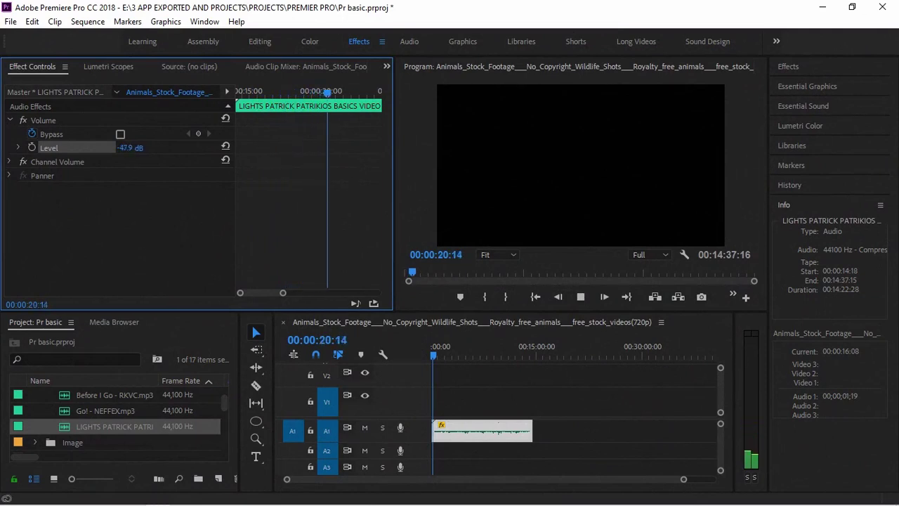
pyautogui.press('space')
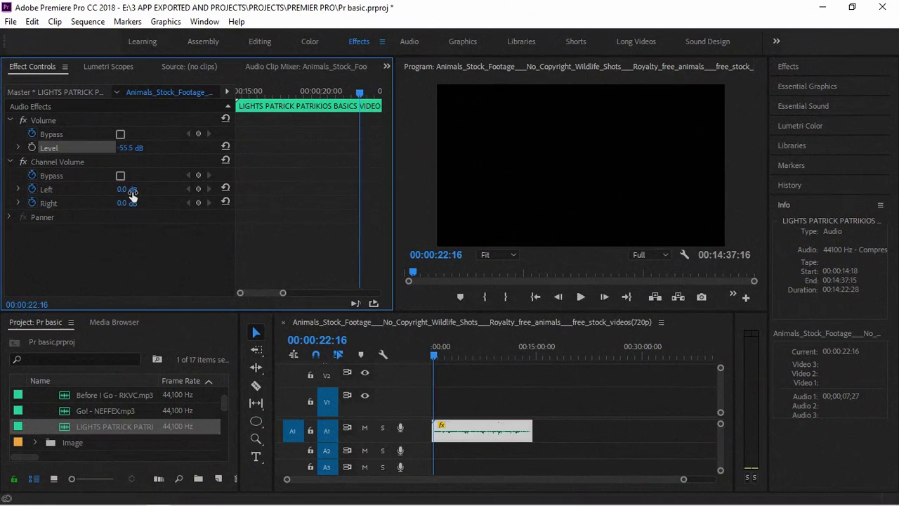
# Play the audio from 00:00:18:08 and raise its volume Level to -32.4 dB
pyautogui.click(293, 94)
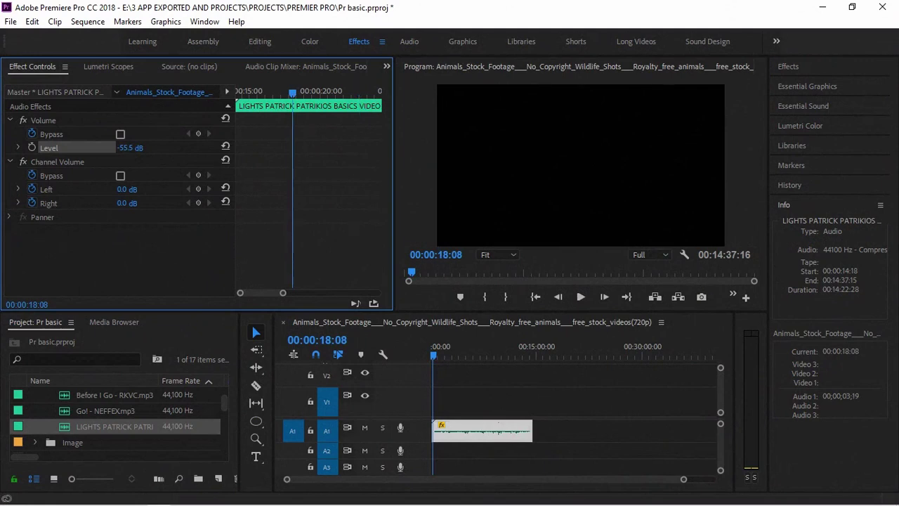
pyautogui.press('space')
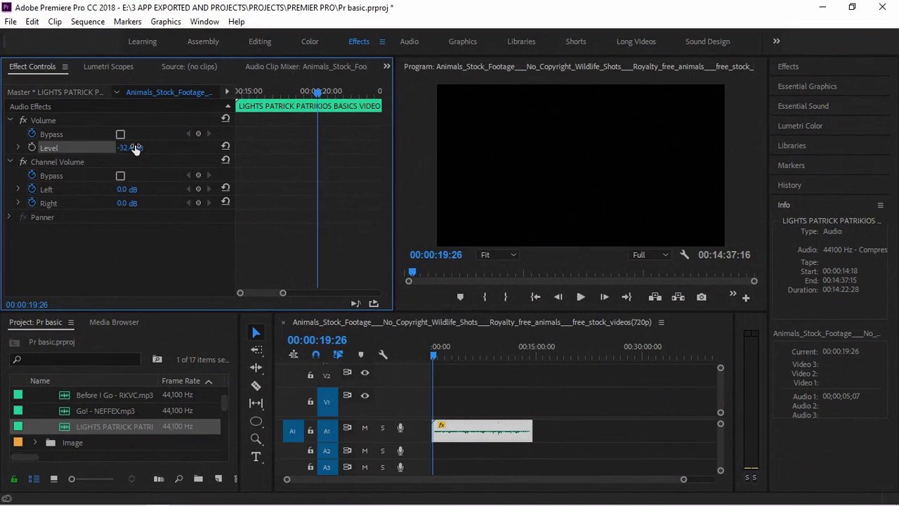
# Set the left Channel Volume of the audio clip to 6.0 dB and play it to check the left channel
pyautogui.moveTo(125, 189); pyautogui.dragTo(162, 189)
pyautogui.press('space')
pyautogui.press('space')
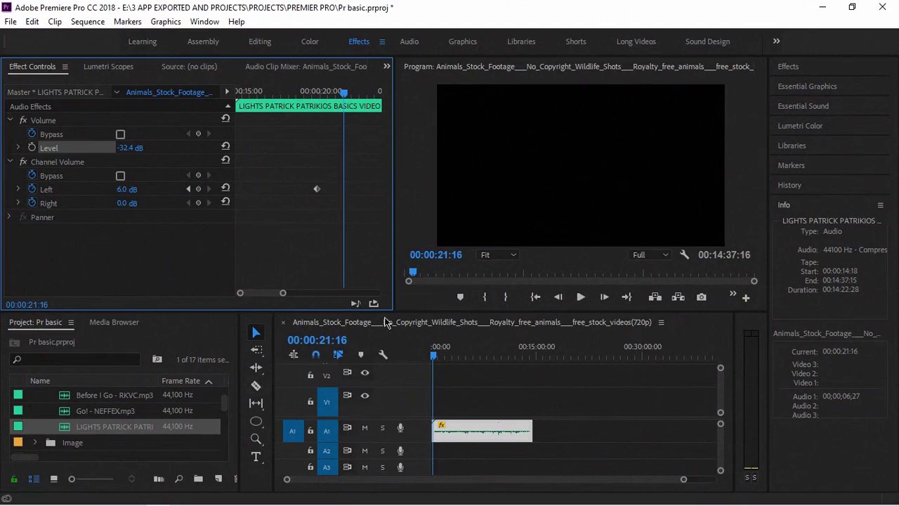
pyautogui.click(586, 298)
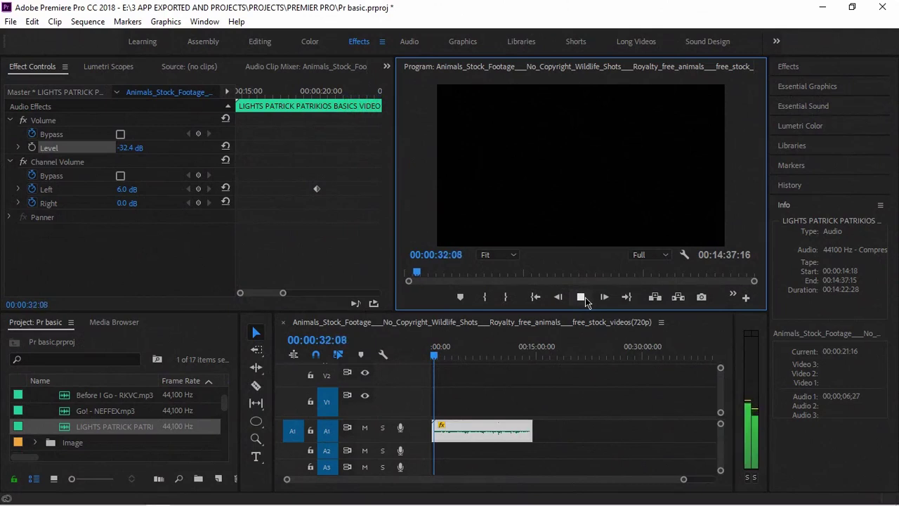
pyautogui.click(585, 297)
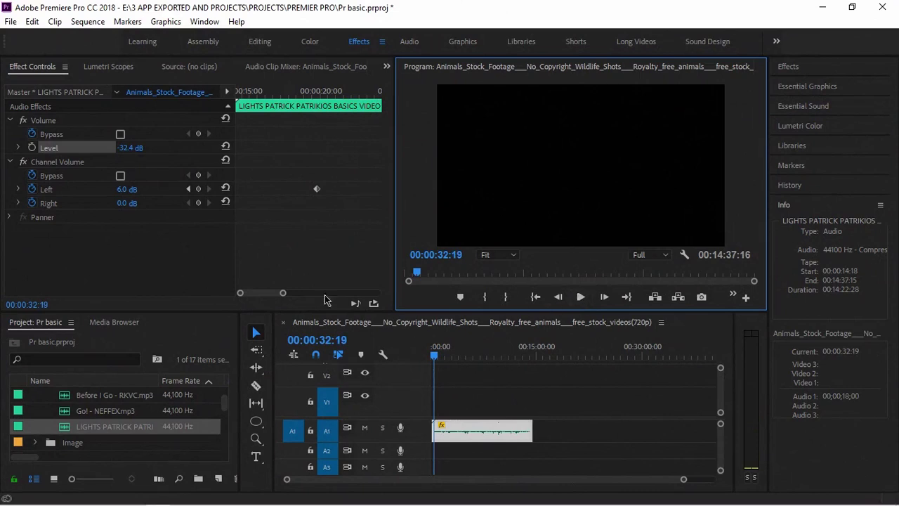
# Set the right Channel Volume to -287.5 dB at 00:00:32:19 and play the audio to compare the two channels
pyautogui.moveTo(130, 203); pyautogui.dragTo(70, 203)
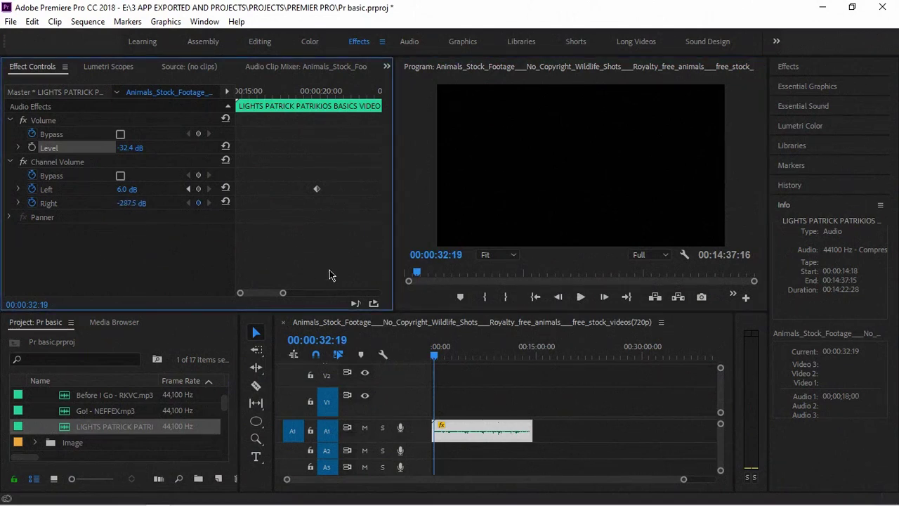
pyautogui.press('space')
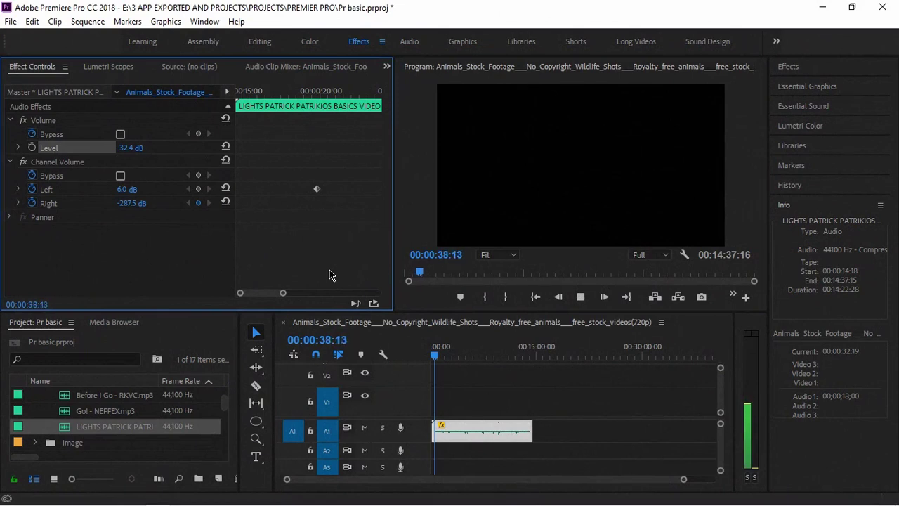
pyautogui.press('space')
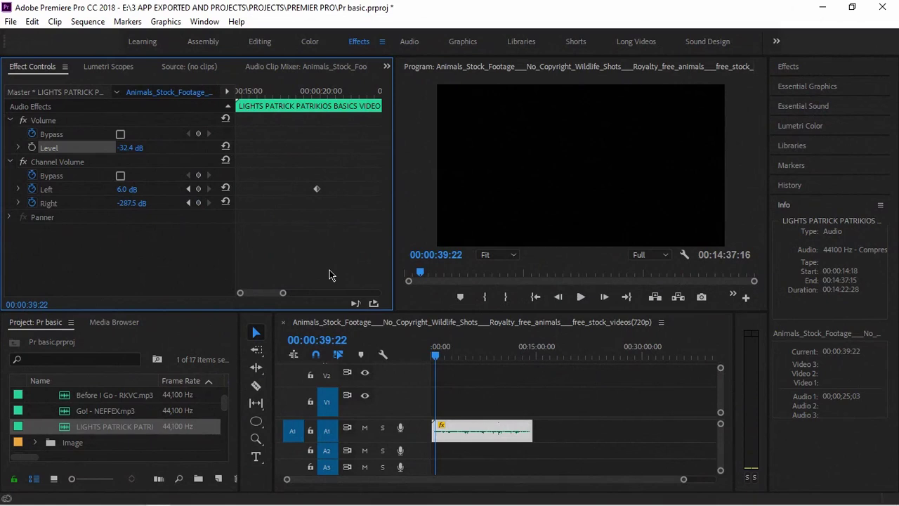
# Reset the left and right Channel Volume and turn off their animation, accepting the deletion of existing keyframes
pyautogui.click(226, 187)
pyautogui.click(225, 202)
pyautogui.click(31, 189)
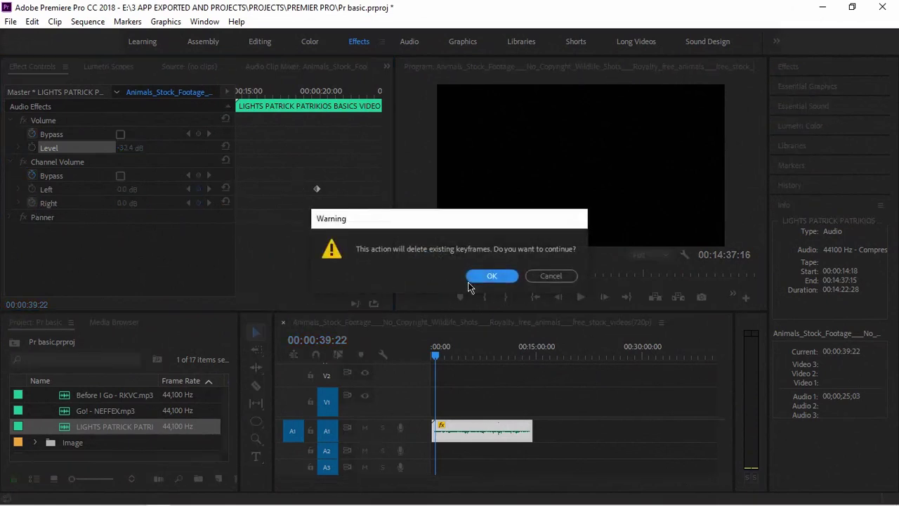
pyautogui.click(491, 275)
pyautogui.click(32, 189)
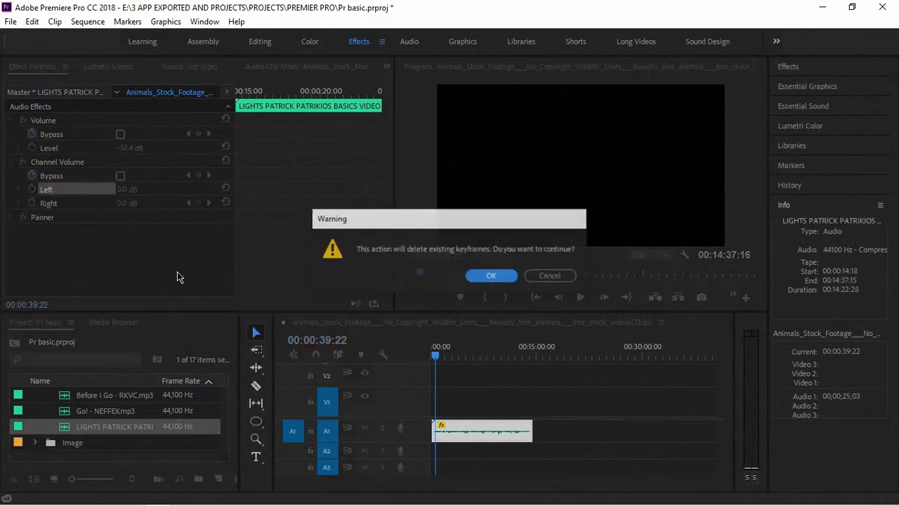
pyautogui.click(492, 276)
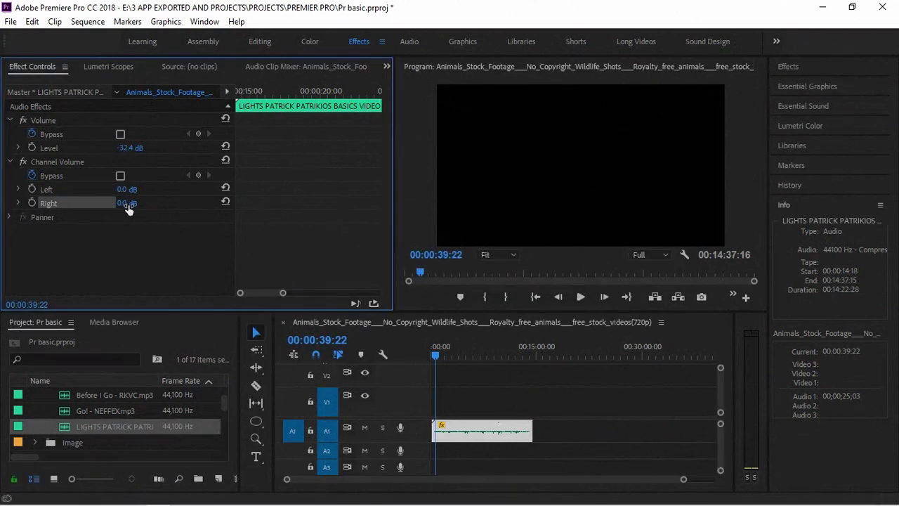
# Set the left Channel Volume to -287.5 dB without keyframes and play the audio to check that channel
pyautogui.moveTo(127, 189); pyautogui.dragTo(70, 188)
pyautogui.click(580, 297)
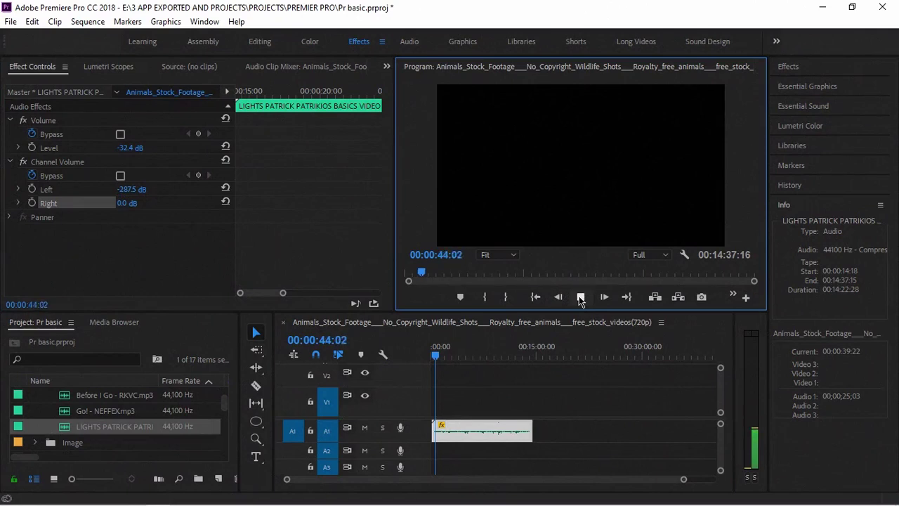
pyautogui.click(580, 297)
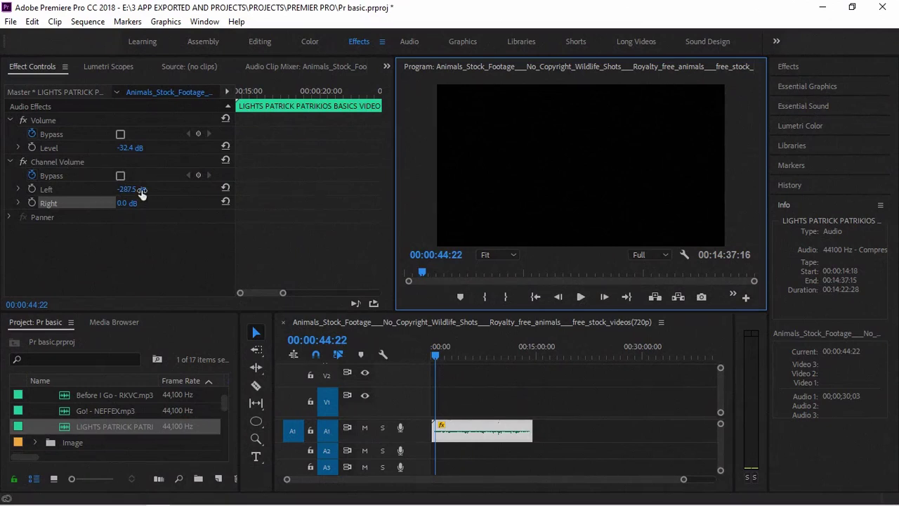
pyautogui.click(146, 240)
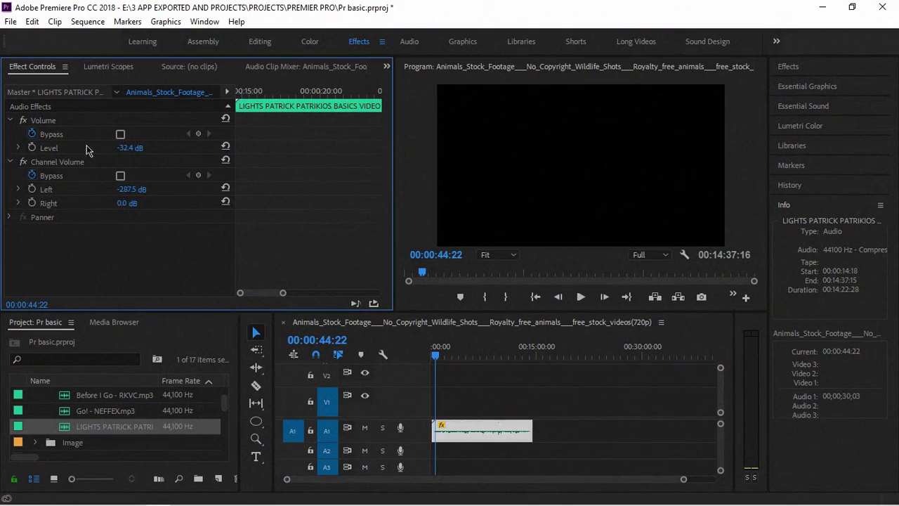
# Switch the Volume effect's Bypass on and off during playback to compare the loudness
pyautogui.click(120, 134)
pyautogui.click(120, 134)
pyautogui.press('space')
pyautogui.click(120, 134)
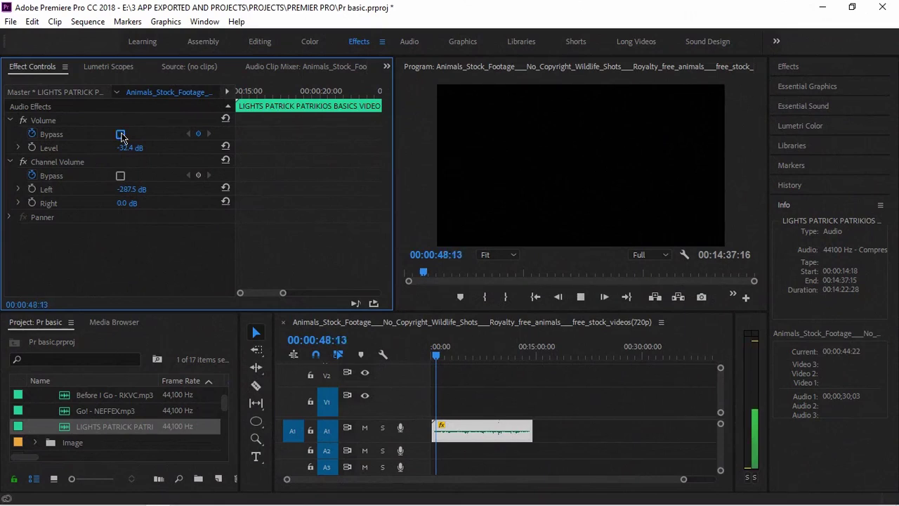
pyautogui.click(120, 134)
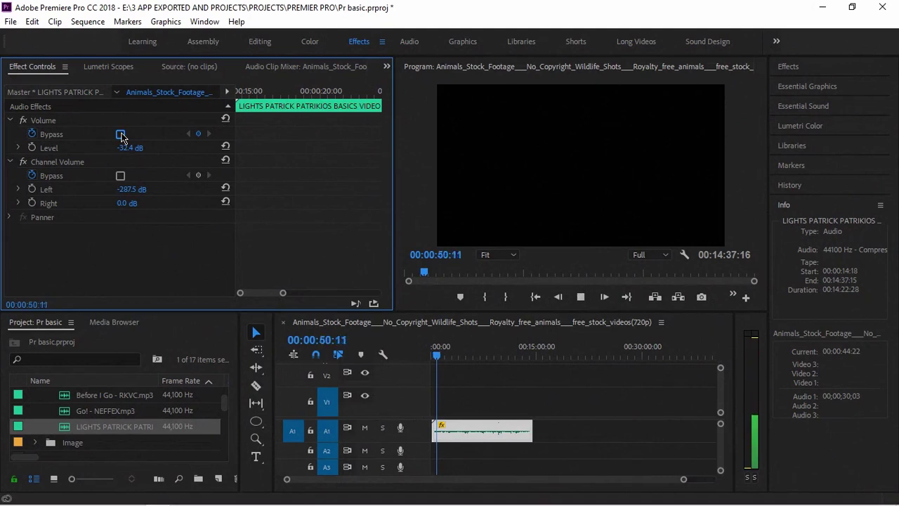
pyautogui.click(120, 135)
pyautogui.click(121, 134)
pyautogui.press('space')
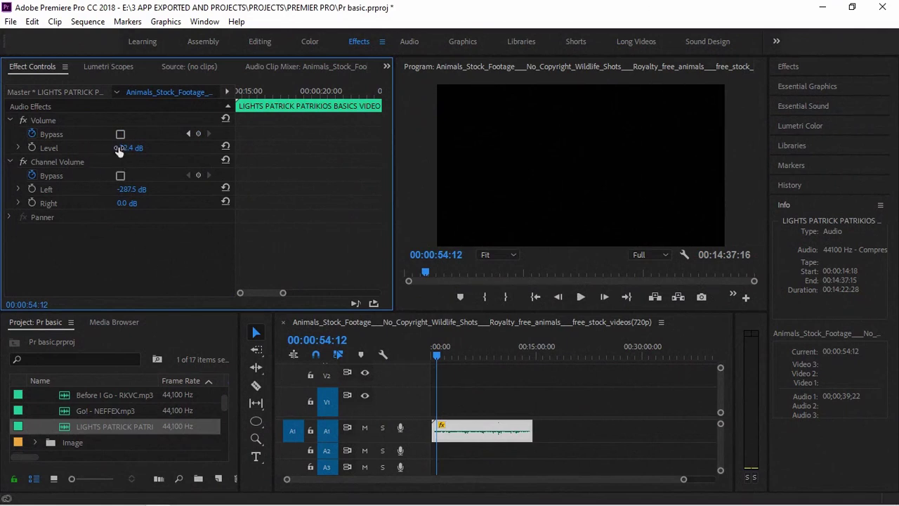
pyautogui.press('space')
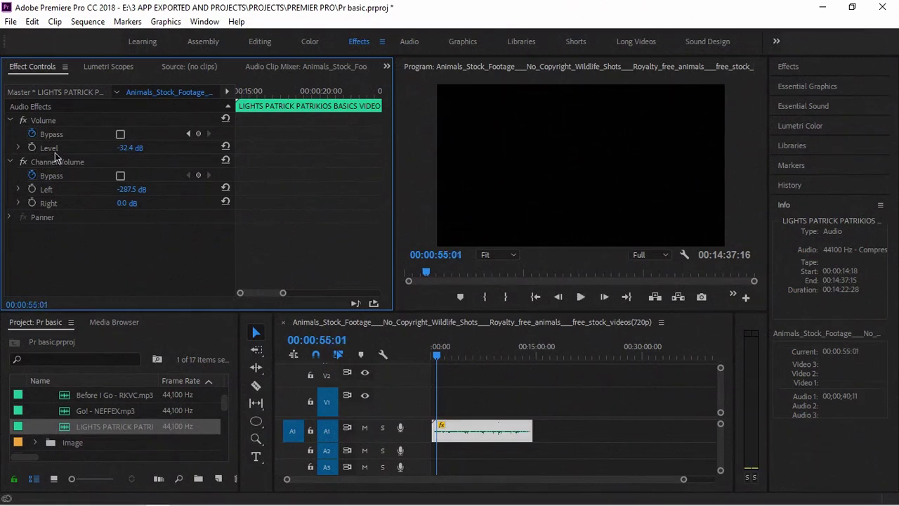
# Play the audio briefly with the Volume effect bypassed, and again with Bypass switched back off
pyautogui.moveTo(141, 151); pyautogui.dragTo(115, 153)
pyautogui.click(121, 135)
pyautogui.press('space')
pyautogui.press('space')
pyautogui.click(120, 133)
pyautogui.press('space')
pyautogui.press('space')
# Expand the Panner effect to examine its Balance property and collapse it again
pyautogui.click(9, 217)
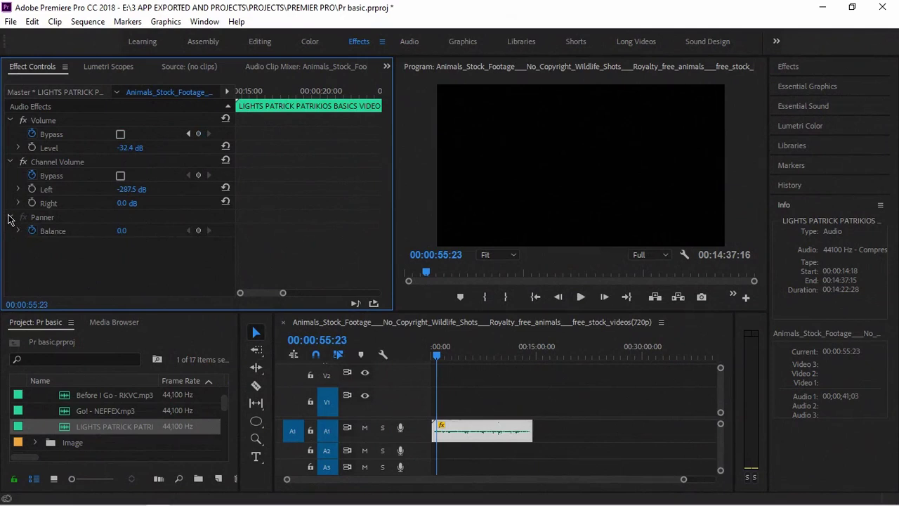
pyautogui.click(10, 218)
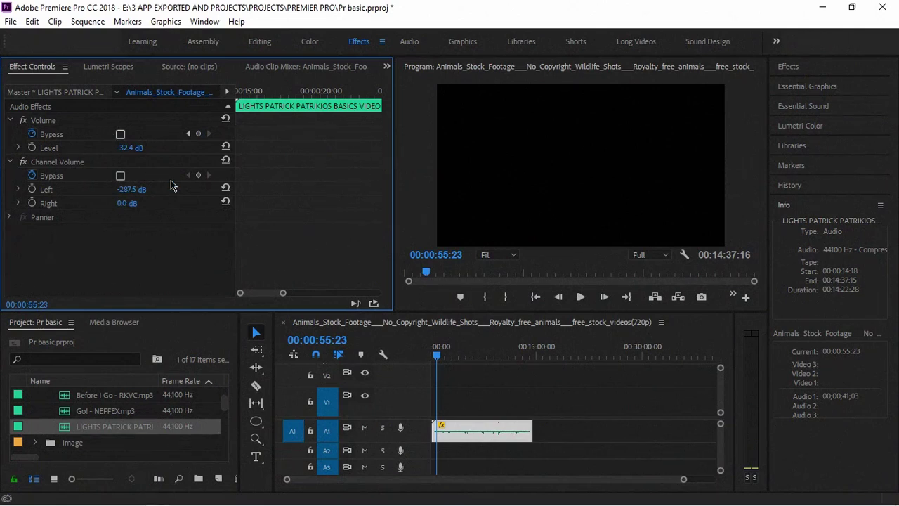
# Delete the audio clip from the timeline and place the Free_FPV_Drone_Shots clip at the start of tracks V1 and A1
pyautogui.click(481, 430)
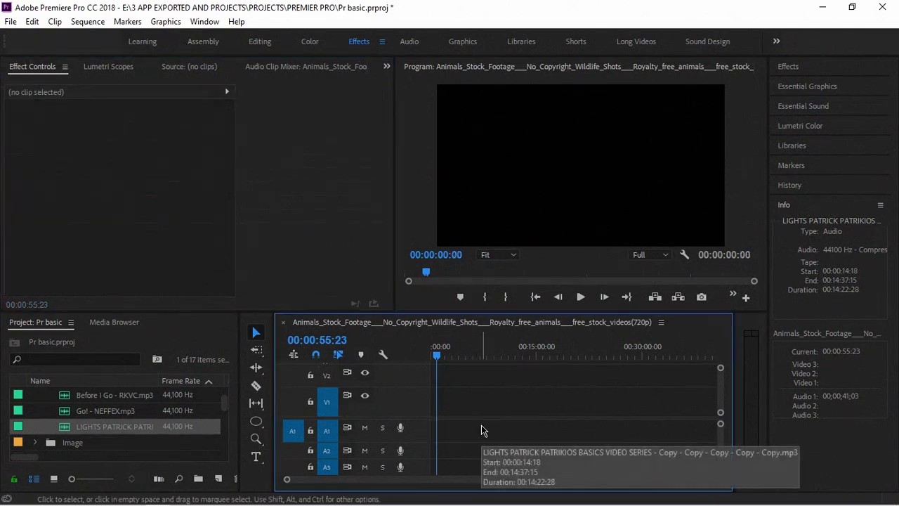
pyautogui.press('Delete')
pyautogui.scroll(2, 108, 435)
pyautogui.scroll(-5, 73, 426)
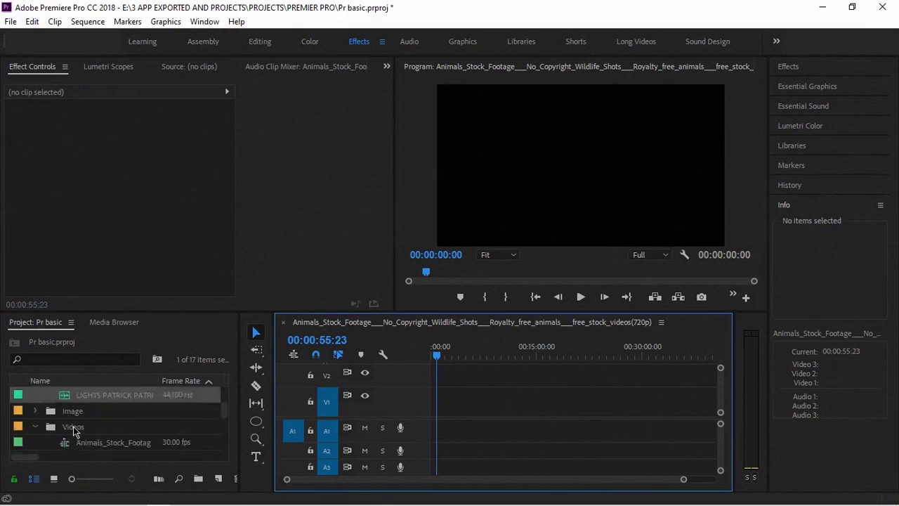
pyautogui.scroll(-2, 73, 428)
pyautogui.scroll(-2, 91, 448)
pyautogui.moveTo(92, 448); pyautogui.dragTo(436, 412)
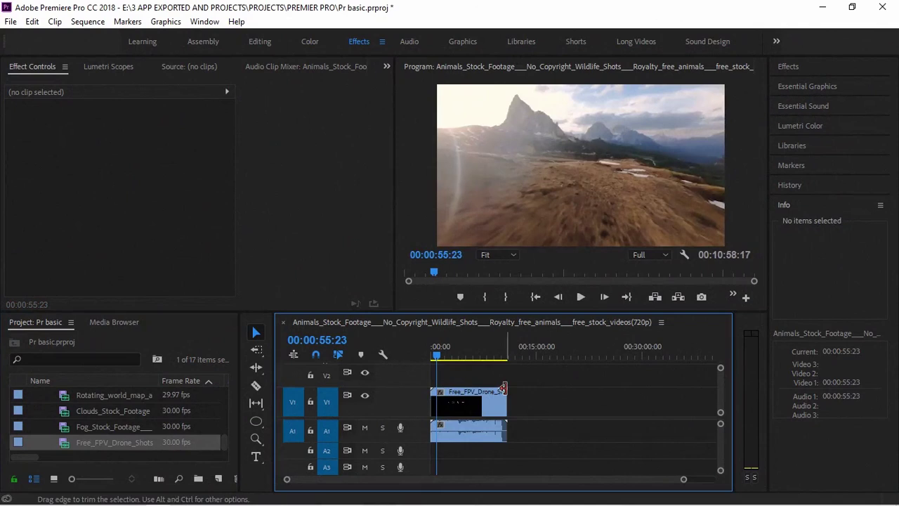
# Select the drone clip, play it briefly, and examine its video and audio effect properties
pyautogui.click(482, 402)
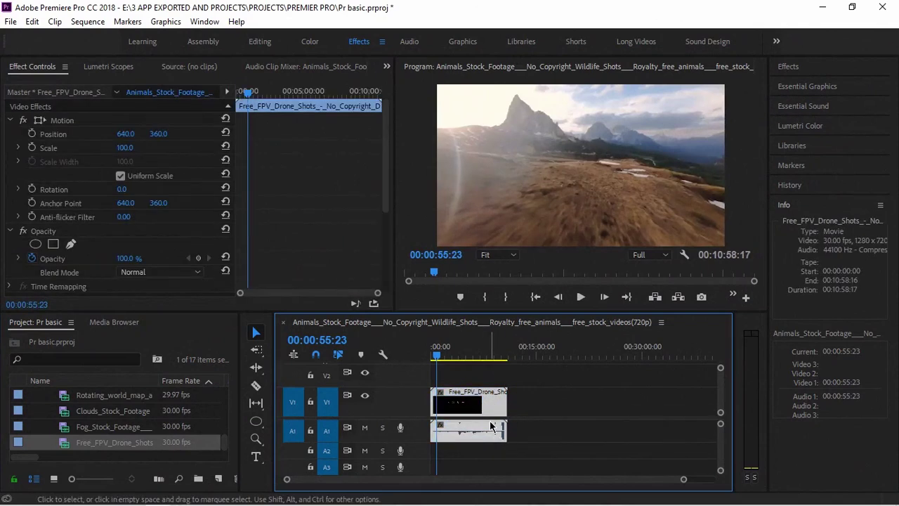
pyautogui.press('space')
pyautogui.press('space')
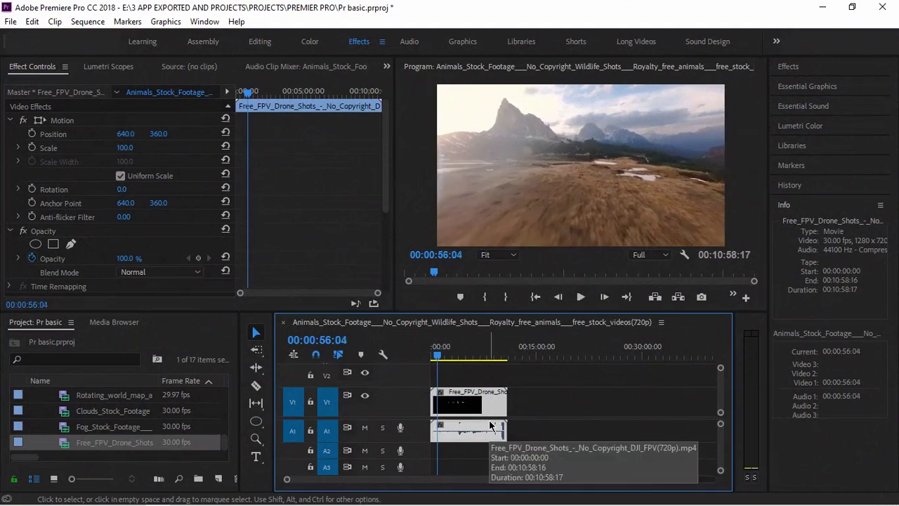
pyautogui.scroll(-1, 296, 236)
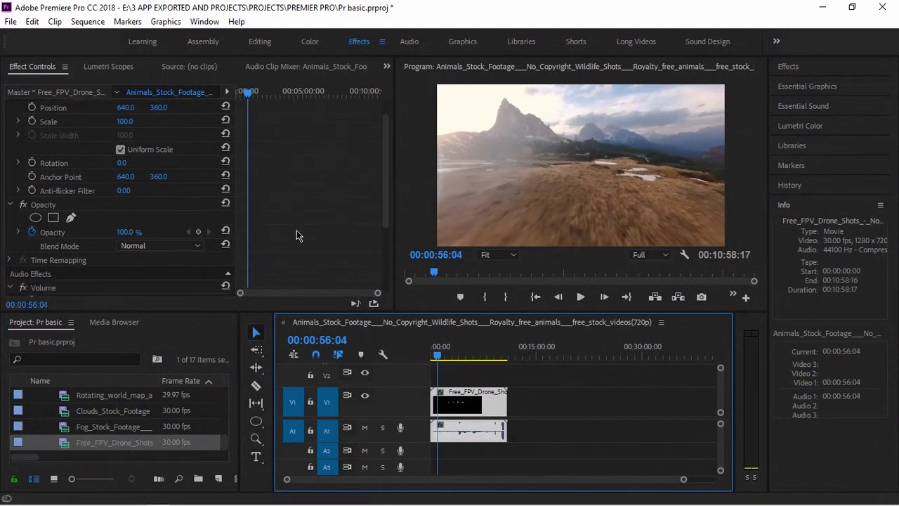
pyautogui.scroll(-3, 295, 236)
pyautogui.scroll(-1, 296, 235)
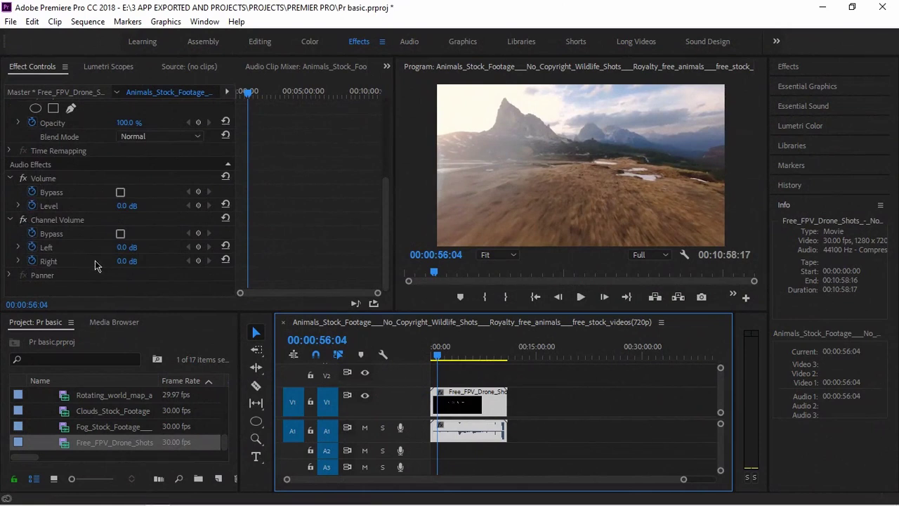
pyautogui.click(115, 286)
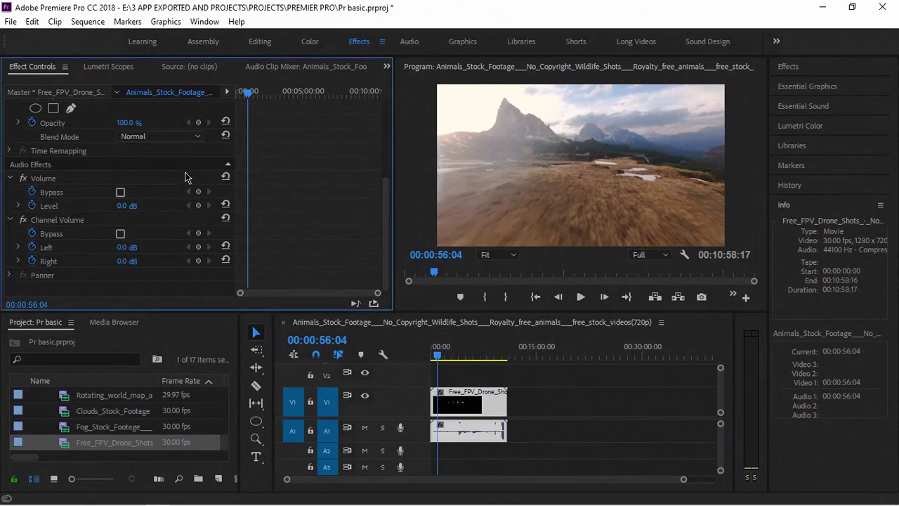
# Turn off animation for the drone clip's volume Level, lower the level and play the clip
pyautogui.click(42, 205)
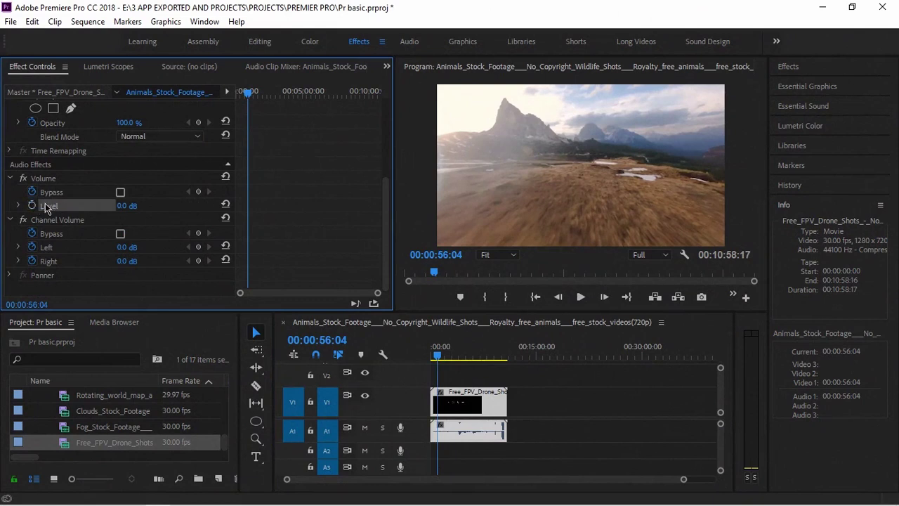
pyautogui.moveTo(124, 206)
pyautogui.mouseDown()
pyautogui.moveTo(56, 206)
pyautogui.moveTo(127, 210)
pyautogui.mouseUp()
pyautogui.press('space')
pyautogui.press('space')
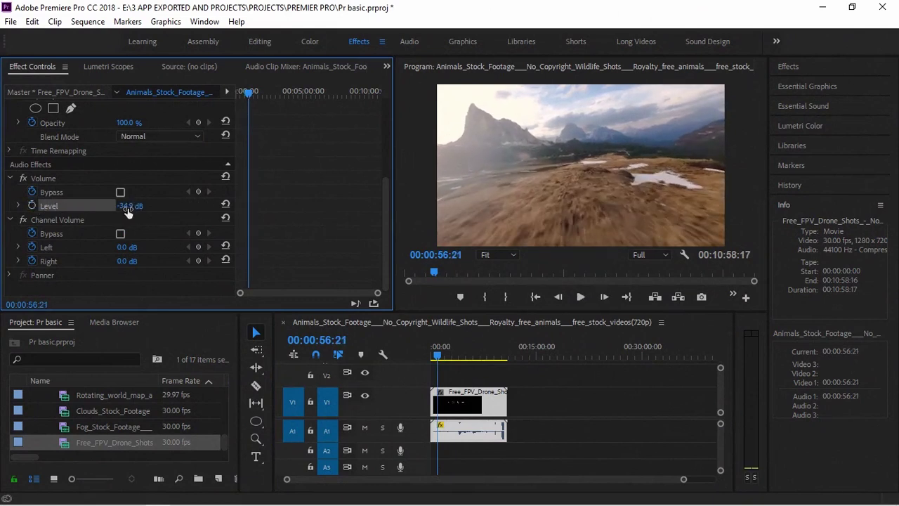
pyautogui.press('space')
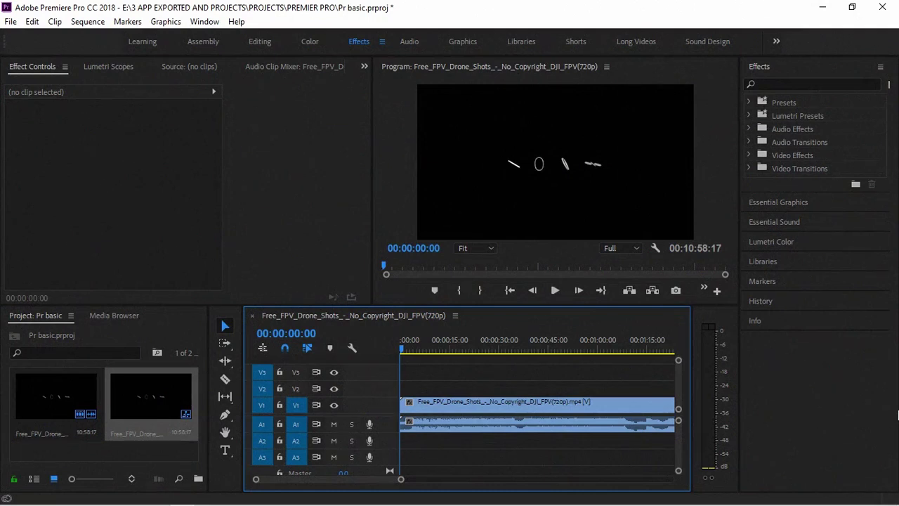
# Set the Free_FPV_Drone_Shots clip's volume Level to -65 dB without keyframes and play it
pyautogui.click(519, 424)
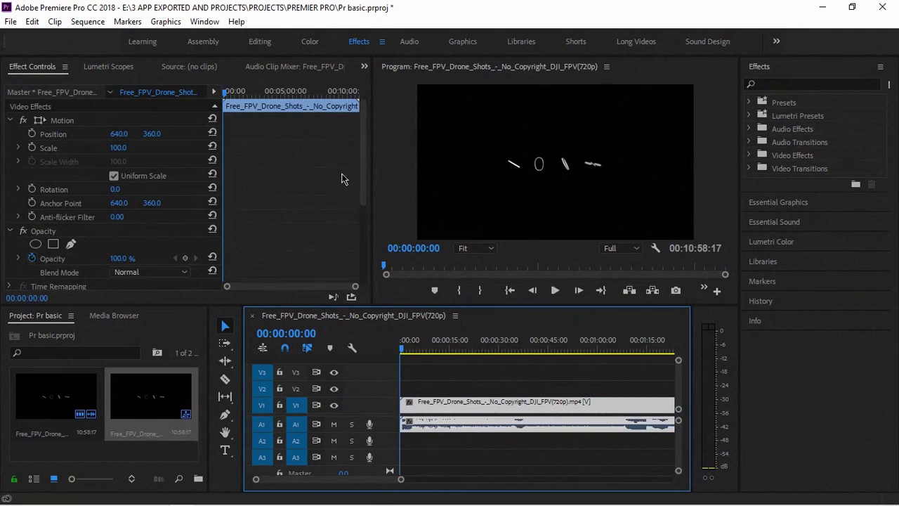
pyautogui.scroll(-5, 342, 178)
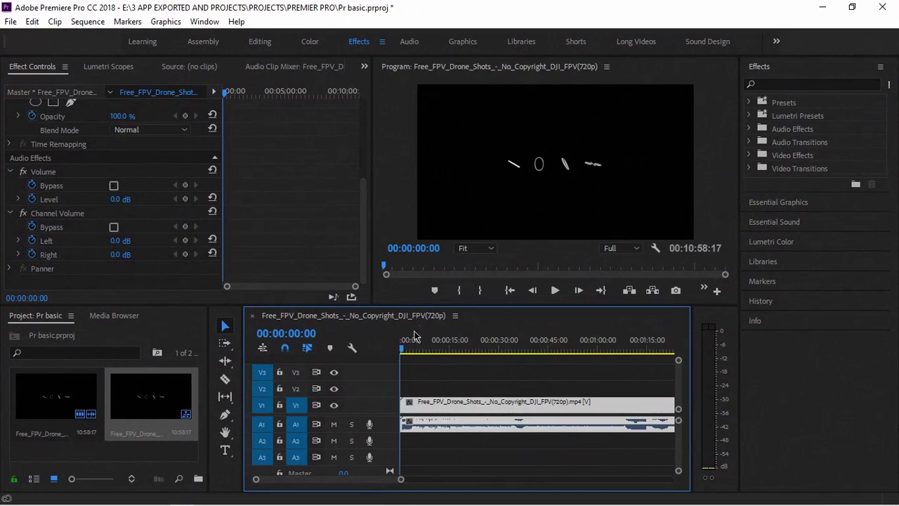
pyautogui.click(34, 201)
pyautogui.click(120, 200)
pyautogui.write('-65')
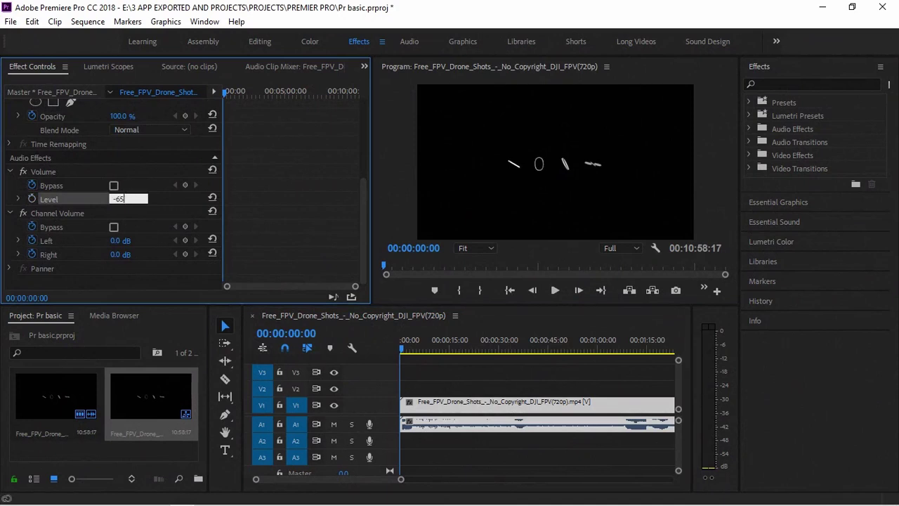
pyautogui.press('Return')
pyautogui.press('space')
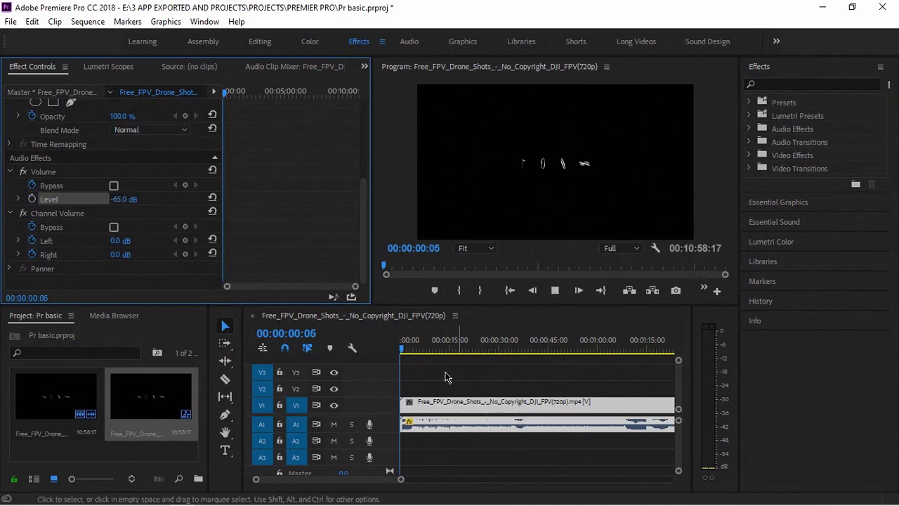
# Play the drone clip from about the 10-second mark to check its sound with the volume Level at -65 dB
pyautogui.click(433, 349)
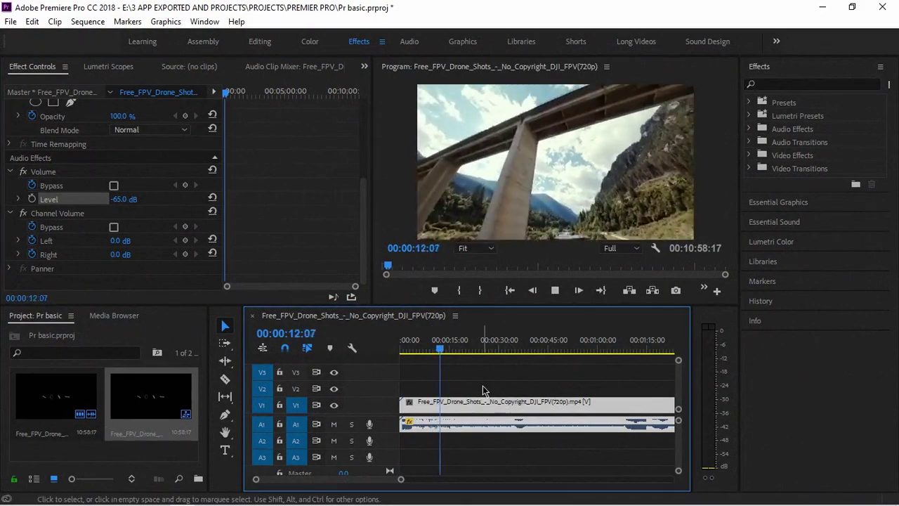
pyautogui.press('space')
pyautogui.moveTo(123, 198); pyautogui.dragTo(87, 203)
pyautogui.press('space')
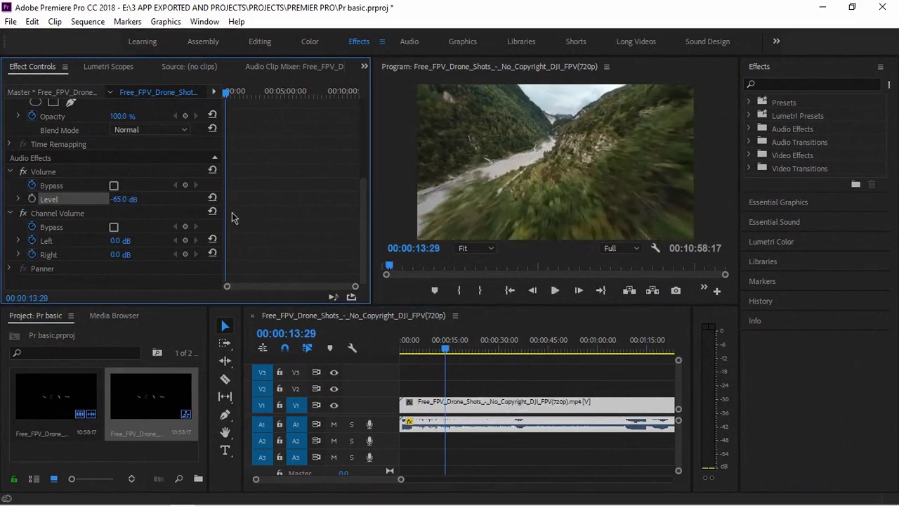
pyautogui.press('space')
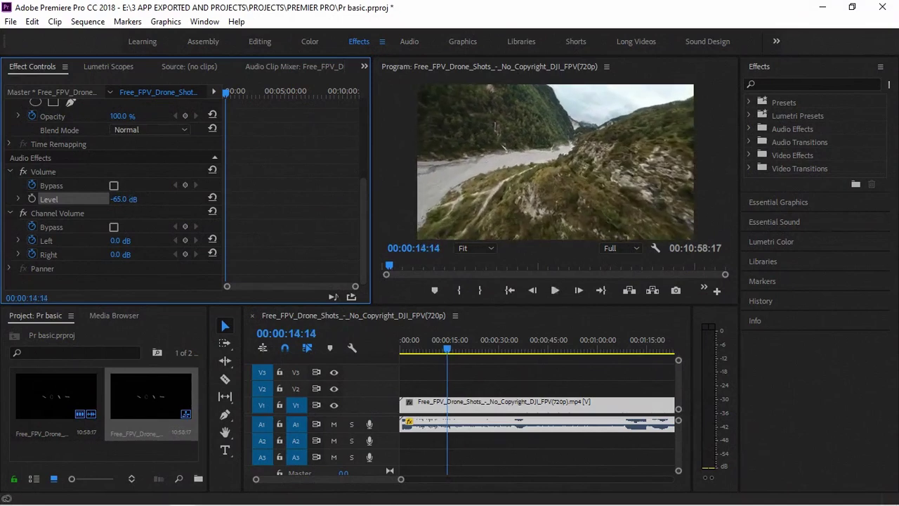
# Raise the drone clip's volume Level to -55.5 dB, playing the clip briefly between adjustments
pyautogui.moveTo(124, 198); pyautogui.dragTo(153, 198)
pyautogui.press('space')
pyautogui.press('space')
pyautogui.moveTo(127, 200); pyautogui.dragTo(115, 201)
# Try shifting the drone clip's Position, reset it to 640, 360, and reduce the Scale to 49
pyautogui.scroll(5, 85, 175)
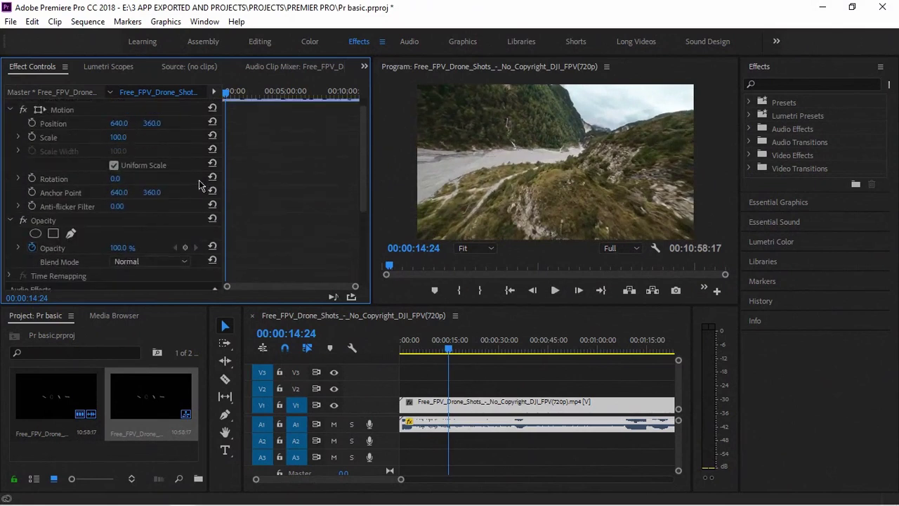
pyautogui.scroll(-5, 94, 204)
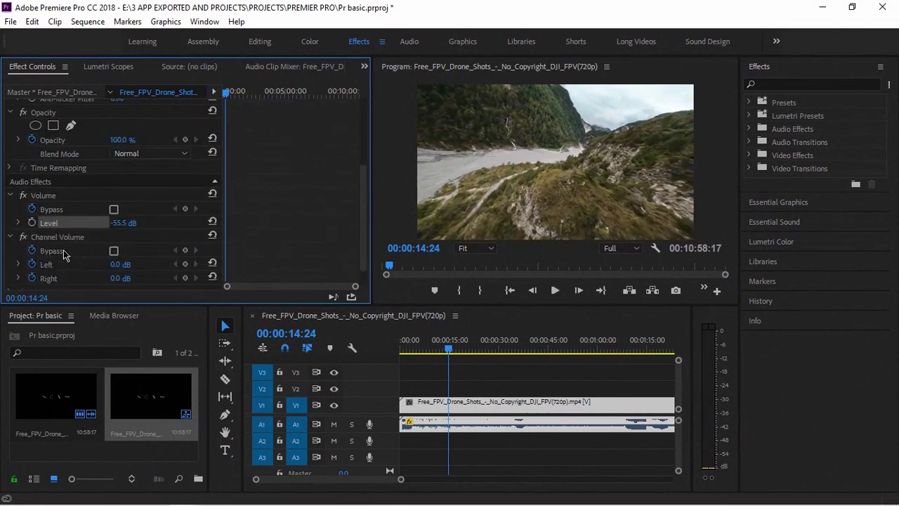
pyautogui.scroll(4, 73, 217)
pyautogui.scroll(1, 107, 203)
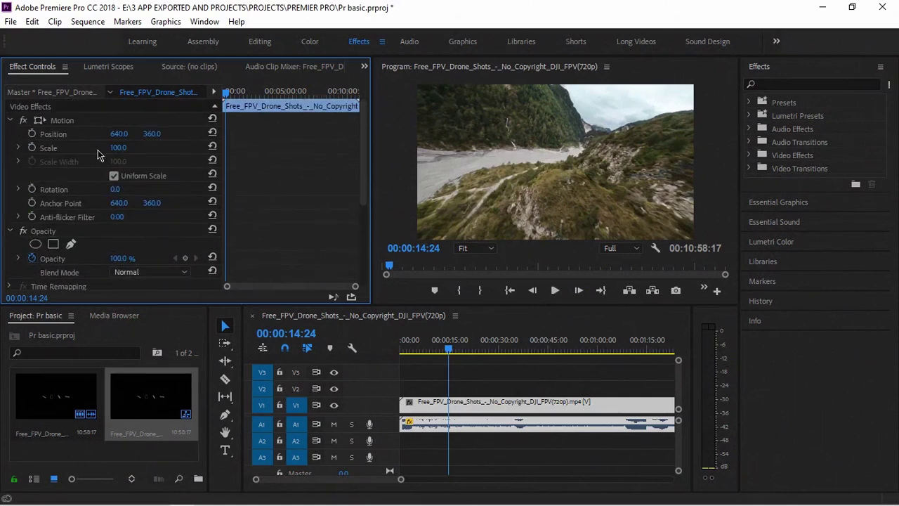
pyautogui.moveTo(118, 133); pyautogui.dragTo(262, 133)
pyautogui.moveTo(152, 134); pyautogui.dragTo(83, 148)
pyautogui.click(212, 133)
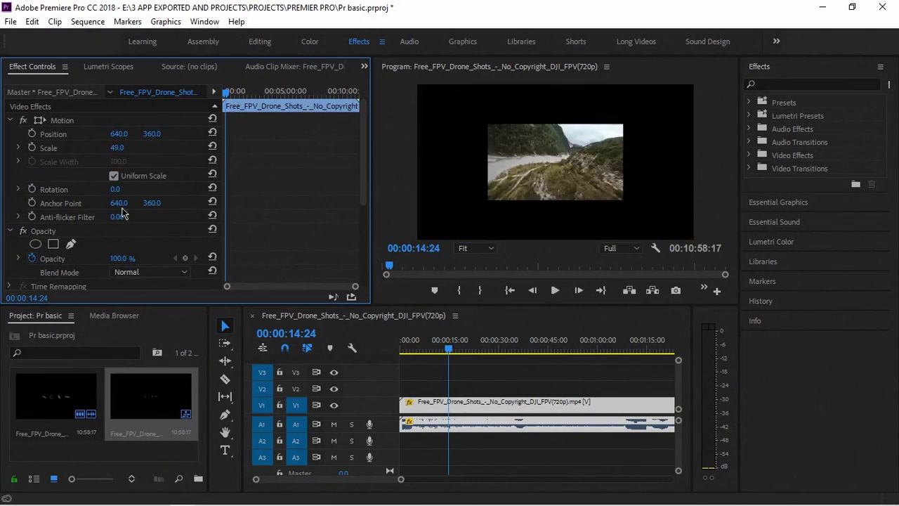
# Rotate the drone clip clockwise to a tilted angle, lower its Opacity to 74%, and play the result
pyautogui.moveTo(116, 189); pyautogui.dragTo(116, 166)
pyautogui.scroll(-3, 130, 211)
pyautogui.scroll(-2, 125, 200)
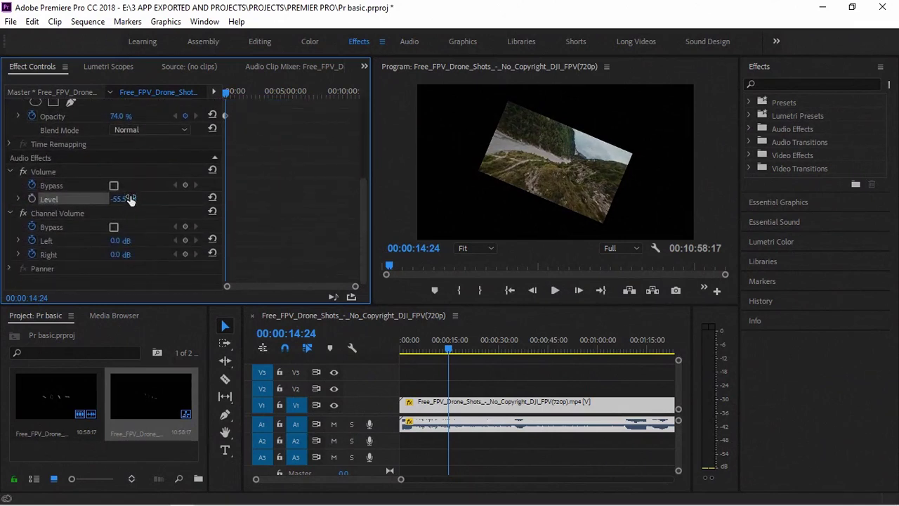
pyautogui.press('space')
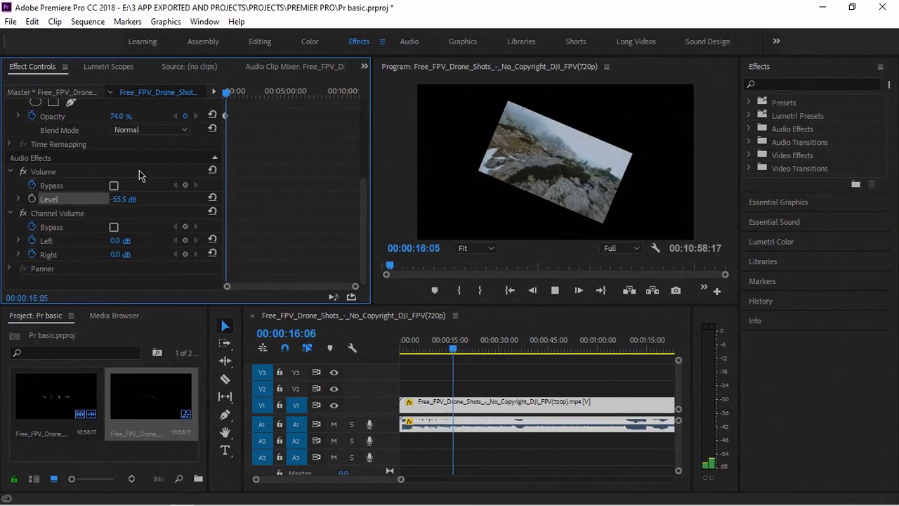
pyautogui.press('space')
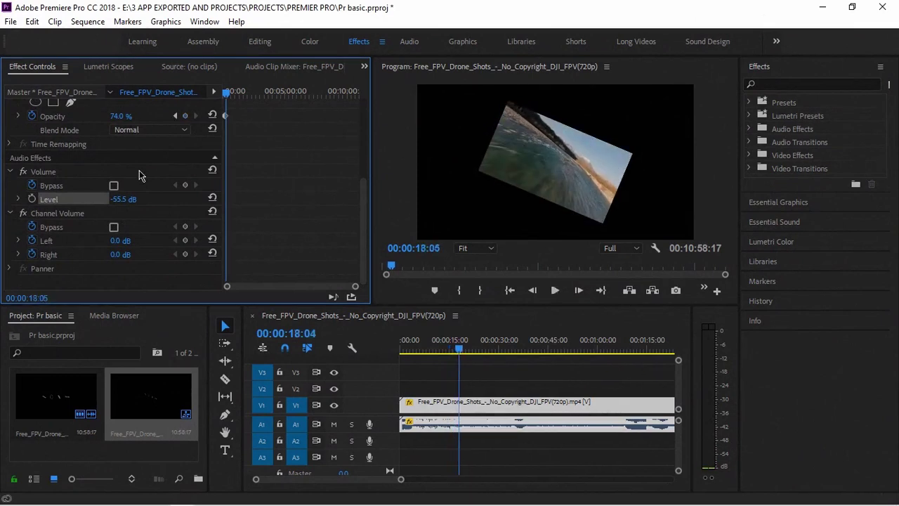